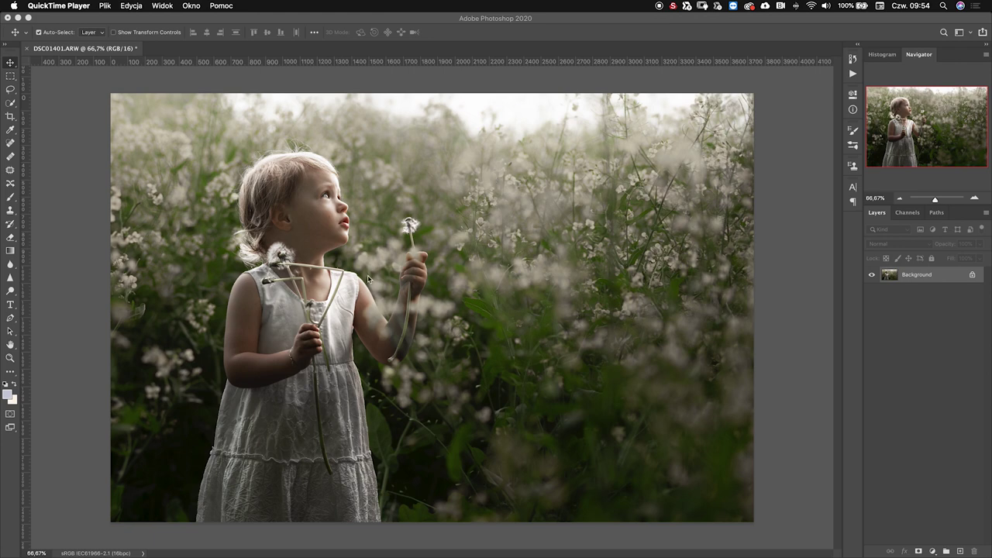
# Step: Switch the overlay website in Safari to English and open its Editing Resources page
pyautogui.moveTo(251, 534)
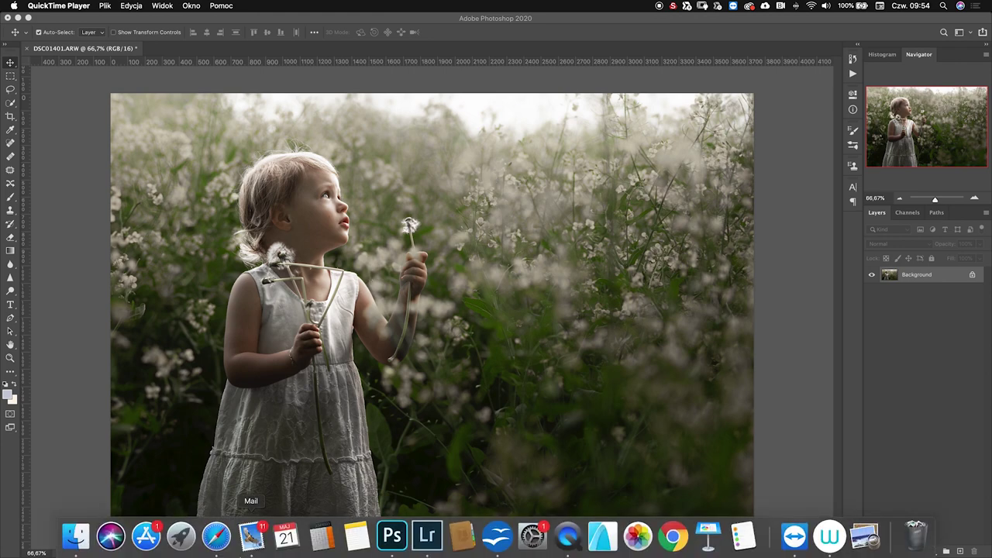
pyautogui.click(224, 540)
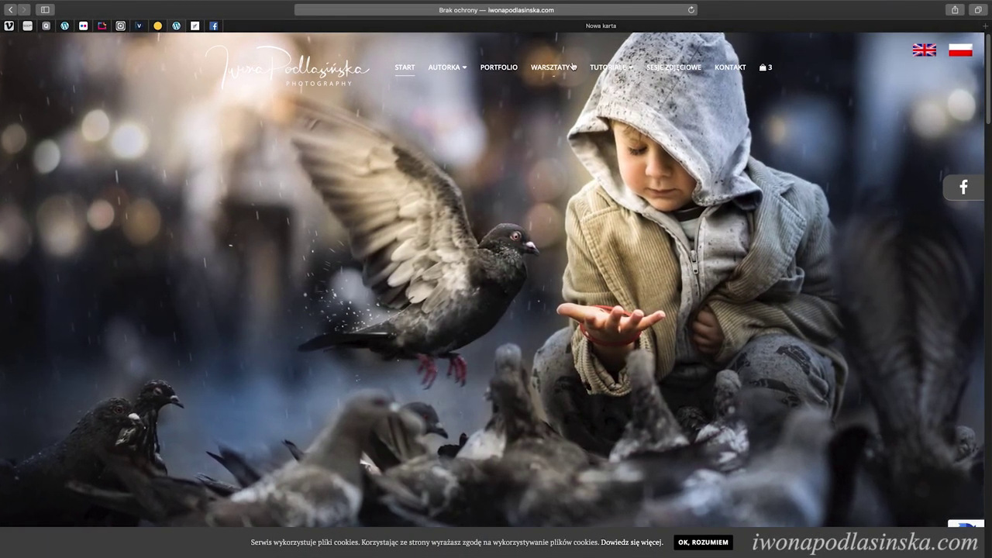
pyautogui.click(920, 51)
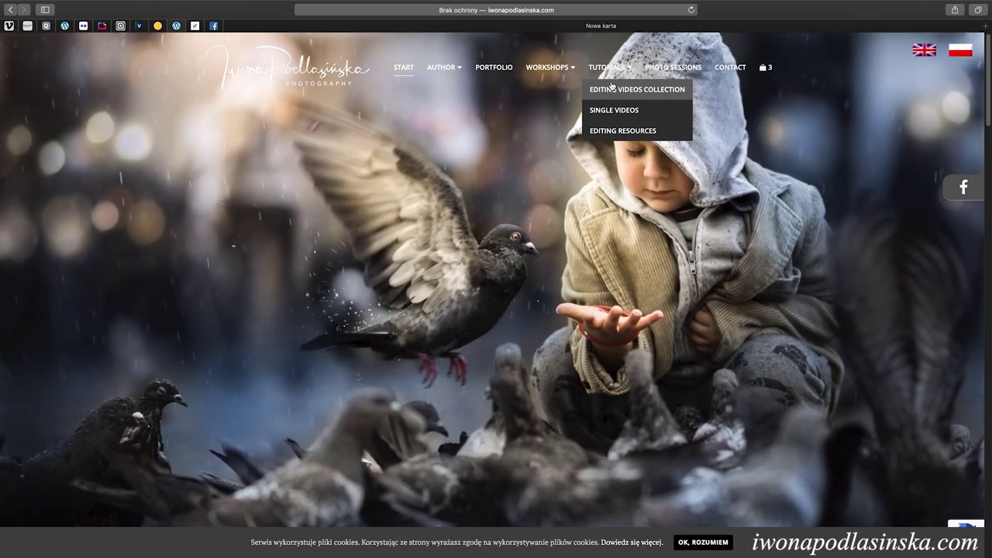
pyautogui.click(606, 131)
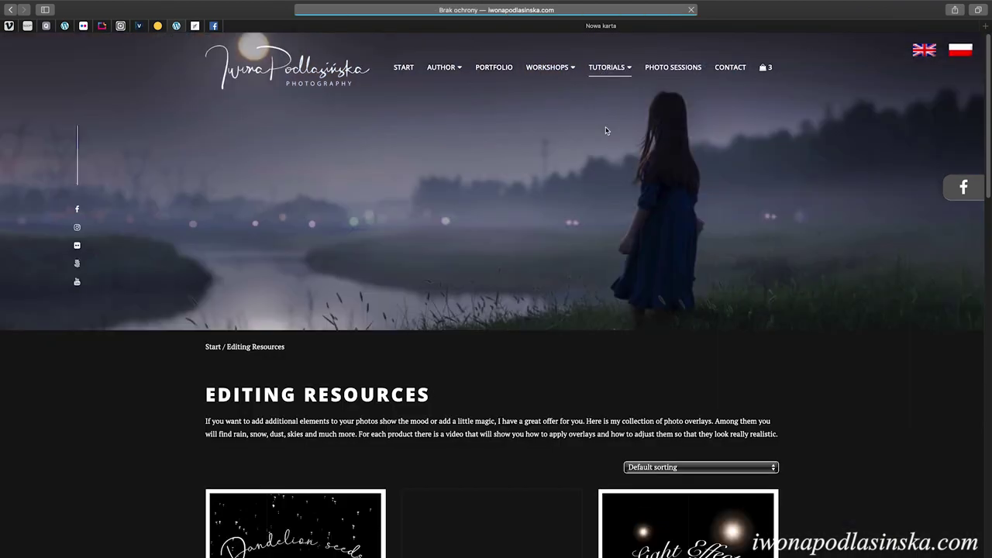
# Step: Scroll down to the overlay pack tiles, then return to the DSC01401.ARW photo in Photoshop
pyautogui.scroll(-1, 581, 274)
pyautogui.scroll(-5, 339, 367)
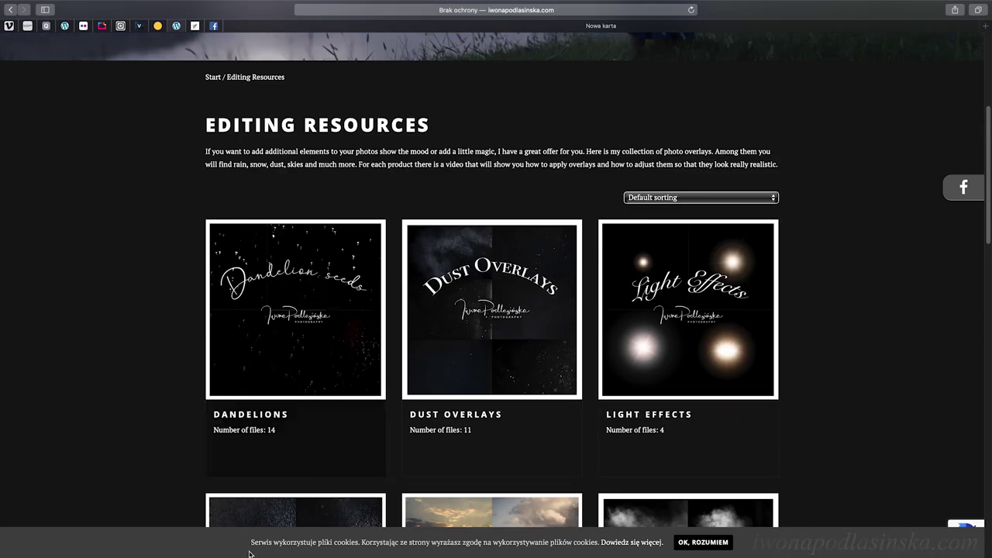
pyautogui.moveTo(239, 555)
pyautogui.click(391, 535)
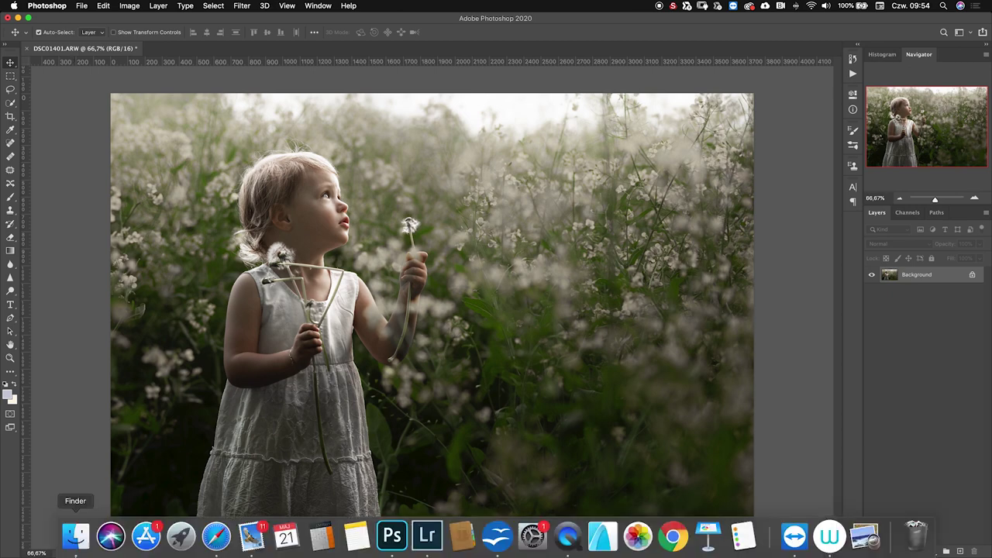
# Step: Open the Dandelions folder in Iwona overlays and drag 04Dandelions onto the photo
pyautogui.click(74, 537)
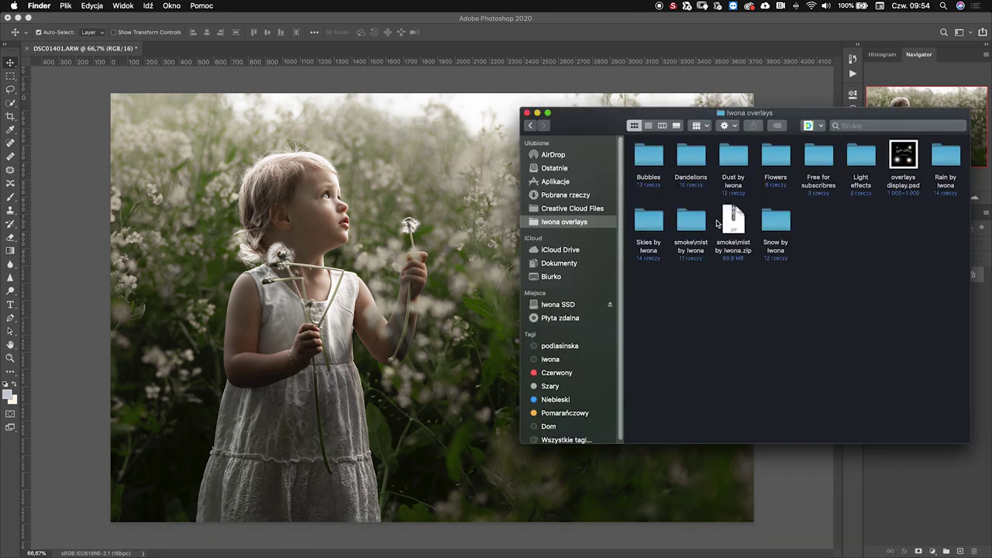
pyautogui.doubleClick(691, 163)
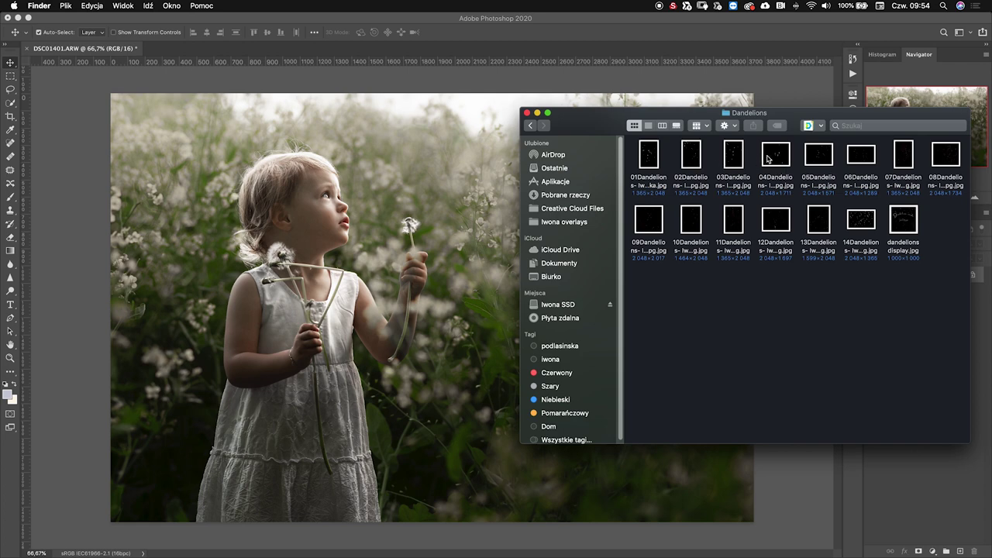
pyautogui.moveTo(780, 160); pyautogui.dragTo(462, 163)
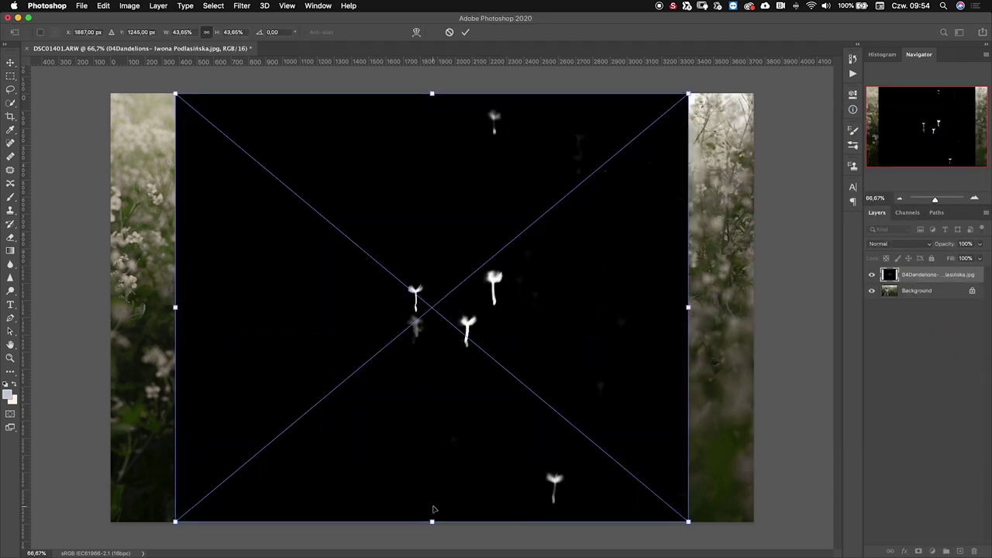
# Step: Scale the placed 04Dandelions layer down to about 9.1% and commit it
pyautogui.moveTo(432, 521); pyautogui.dragTo(435, 201)
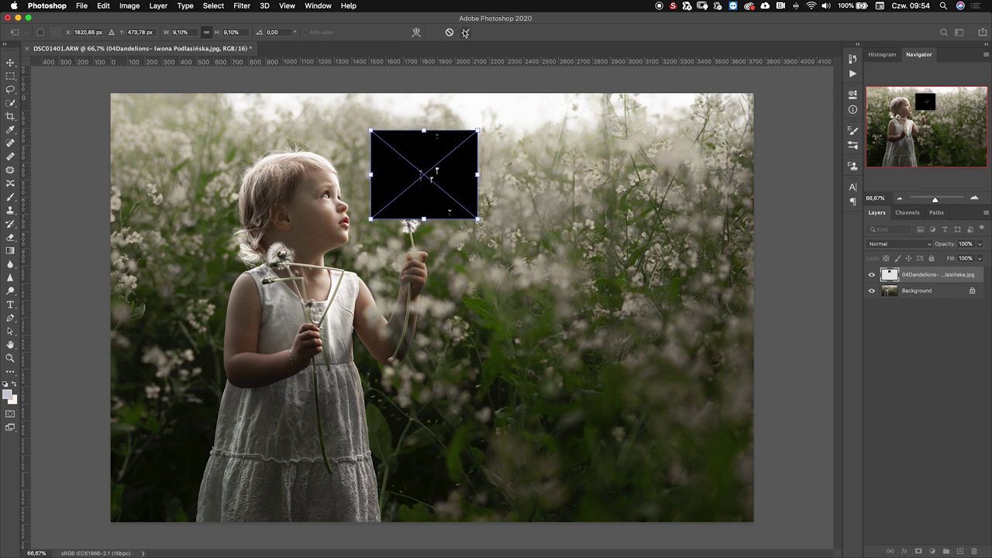
pyautogui.click(465, 32)
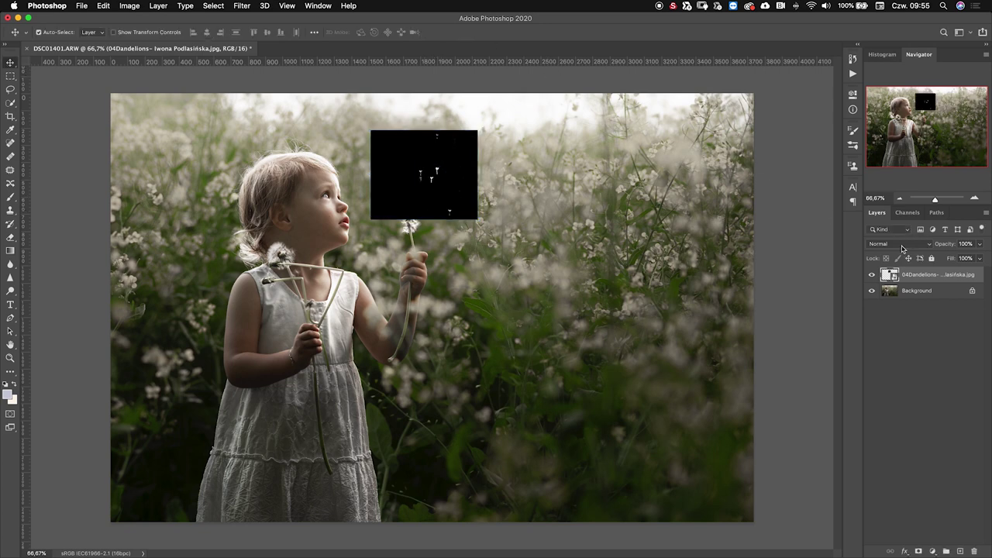
pyautogui.click(879, 245)
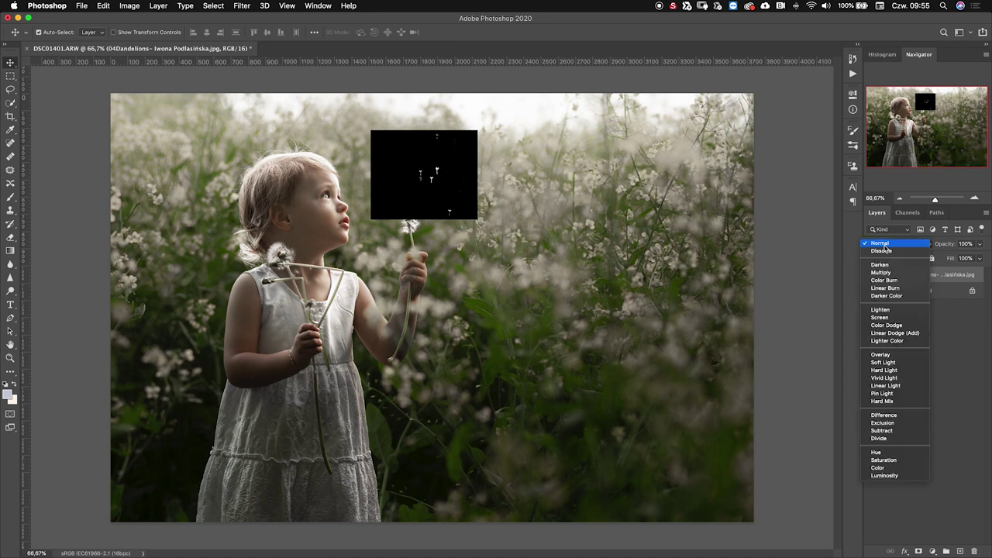
# Step: Set the dandelion layer to Screen blend mode and move the seeds above the girl
pyautogui.click(897, 318)
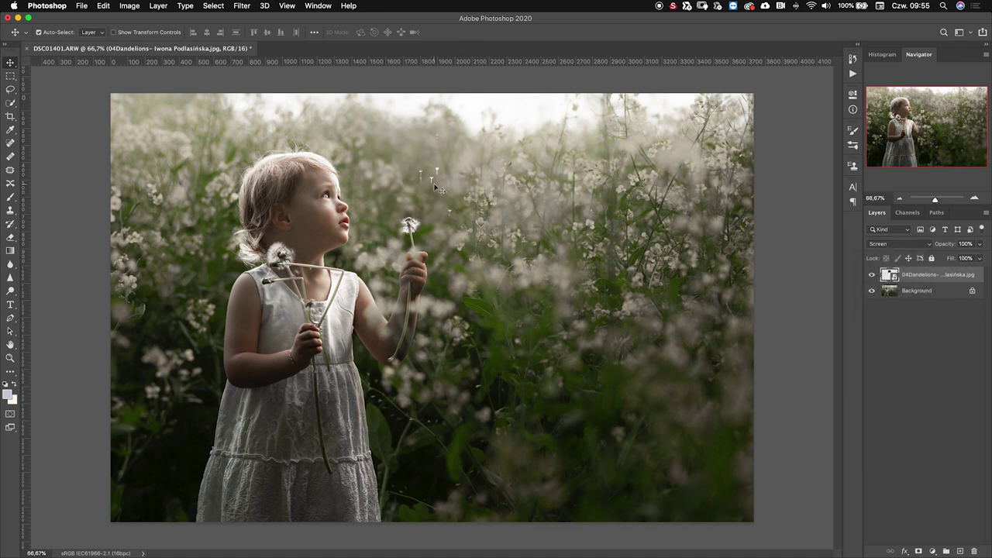
pyautogui.moveTo(435, 188); pyautogui.dragTo(422, 192)
pyautogui.moveTo(442, 200); pyautogui.dragTo(448, 200)
pyautogui.moveTo(297, 552)
# Step: Enlarge the seed layer slightly to about 9.9%, commit, and switch back to Safari
pyautogui.press('super+t')
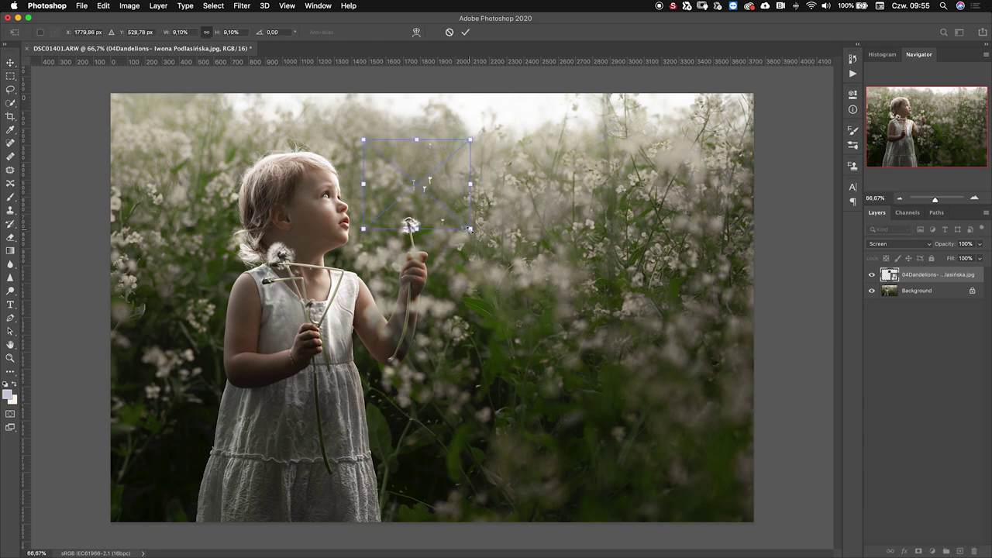
pyautogui.moveTo(469, 229)
pyautogui.mouseDown()
pyautogui.moveTo(485, 211)
pyautogui.moveTo(481, 236)
pyautogui.mouseUp()
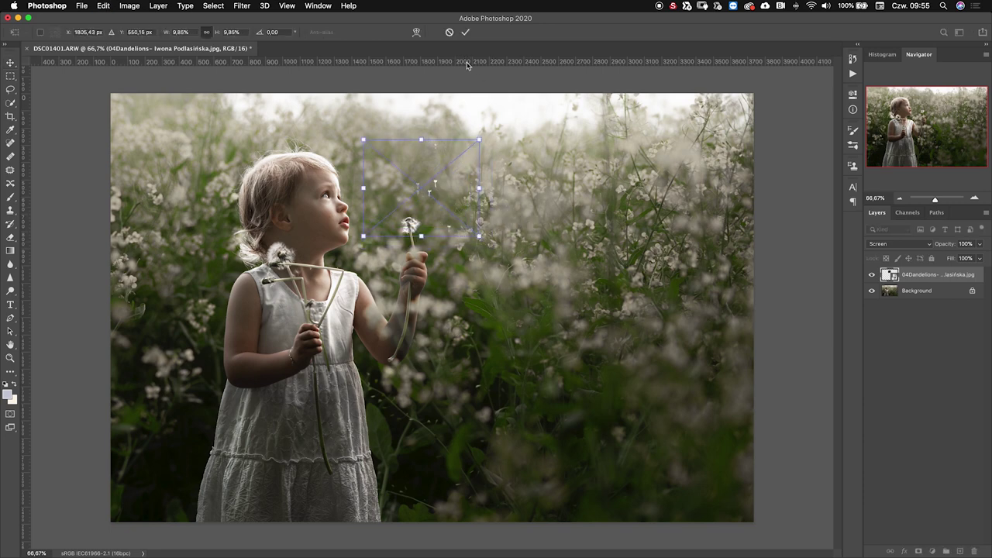
pyautogui.click(465, 32)
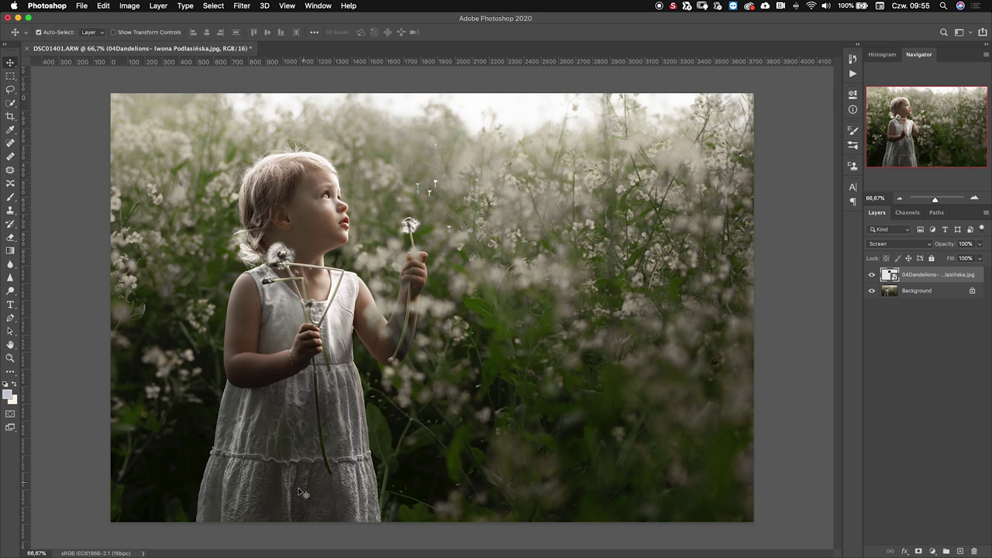
pyautogui.moveTo(251, 552)
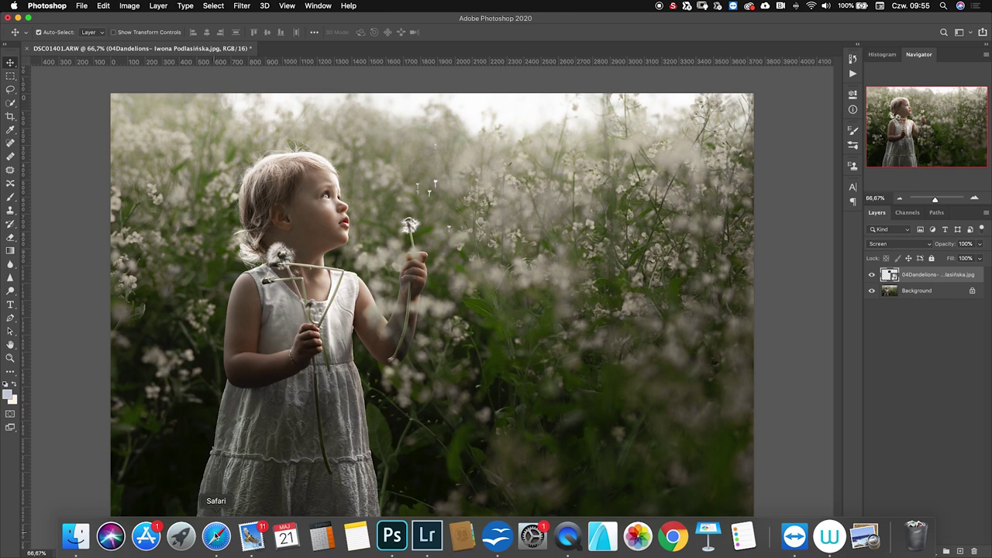
pyautogui.click(221, 536)
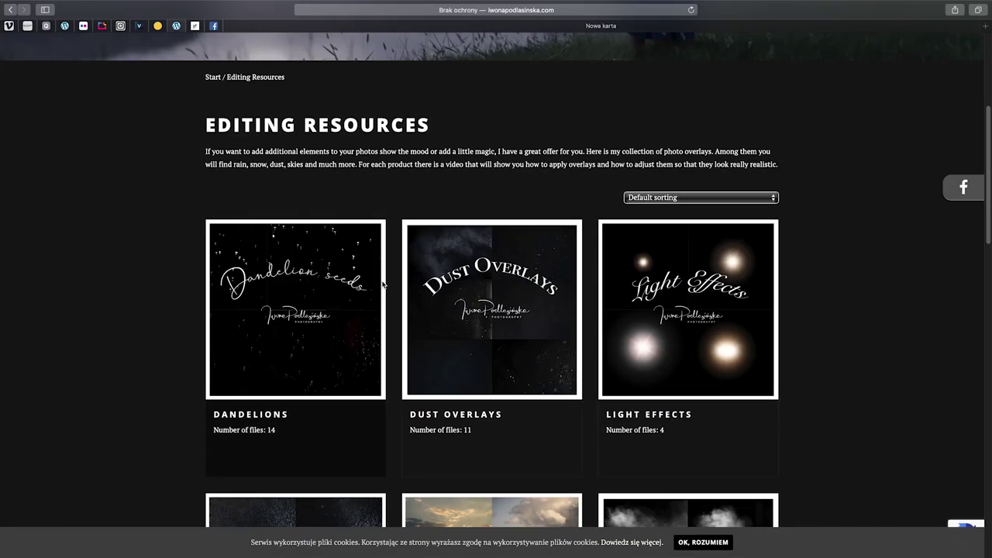
# Step: Open the Single Videos tutorials page on the overlay website
pyautogui.scroll(3, 486, 303)
pyautogui.scroll(3, 486, 303)
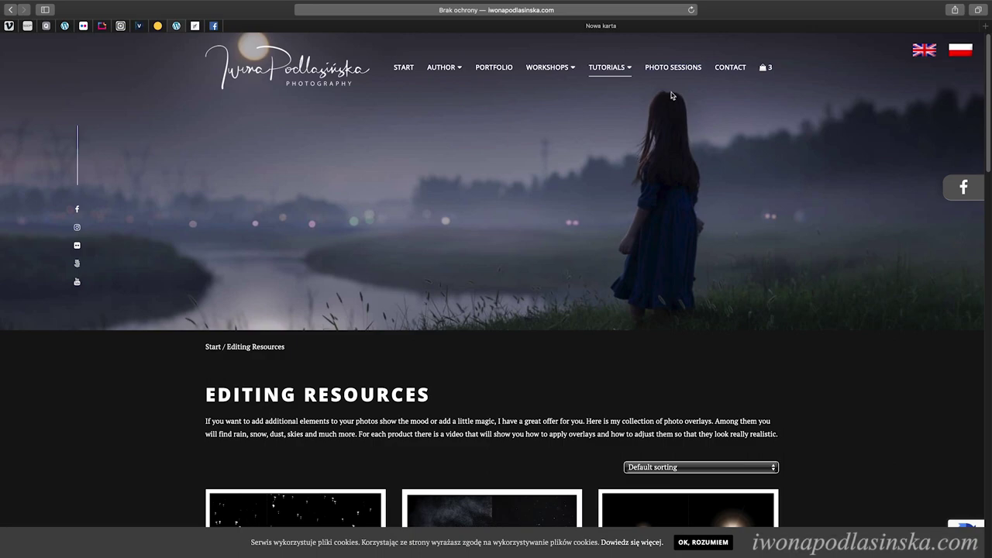
pyautogui.scroll(-4, 702, 390)
pyautogui.scroll(-5, 702, 389)
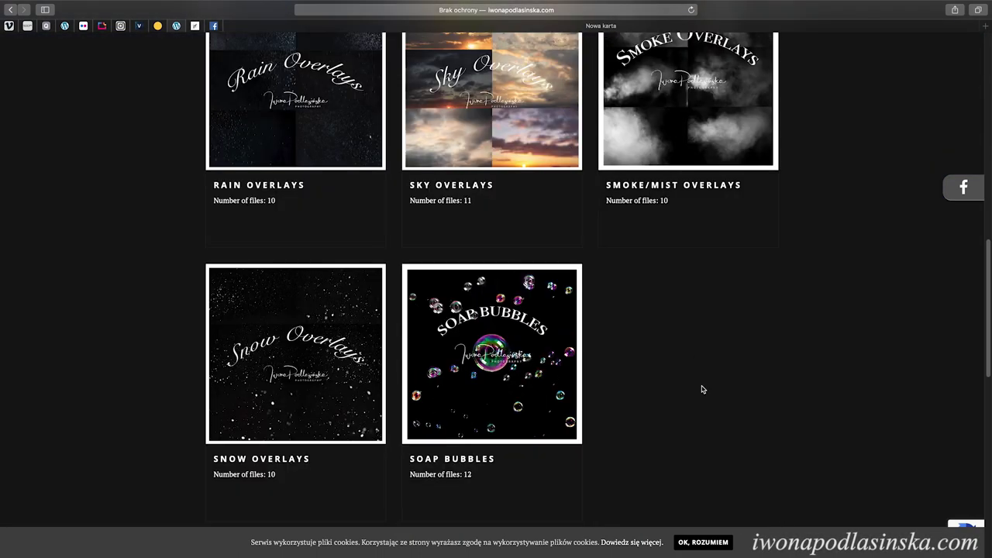
pyautogui.scroll(10, 703, 390)
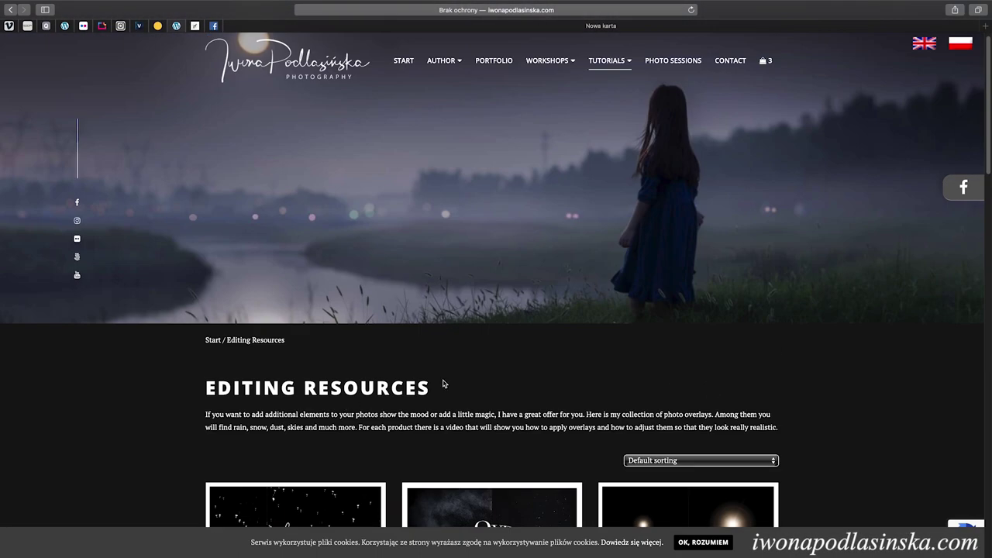
pyautogui.moveTo(611, 65)
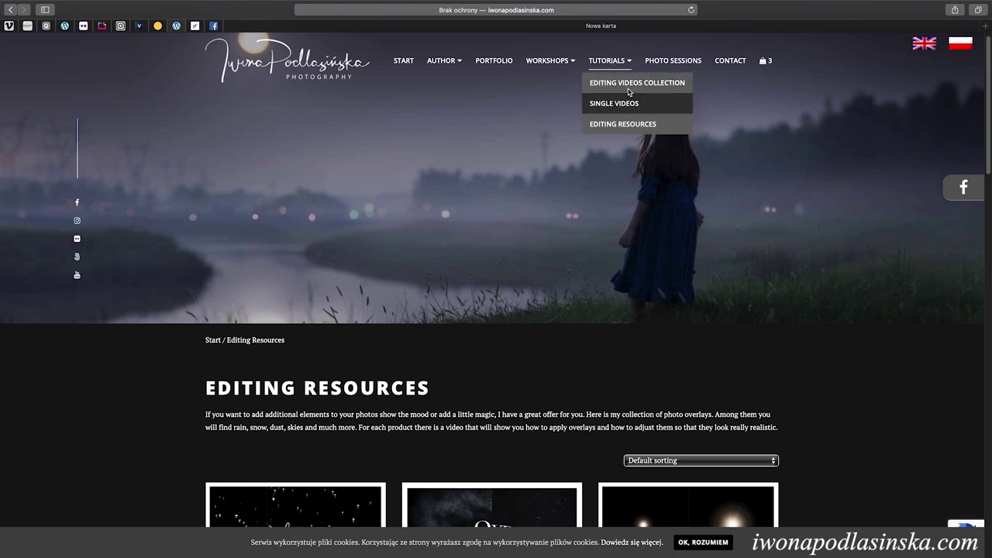
pyautogui.click(601, 110)
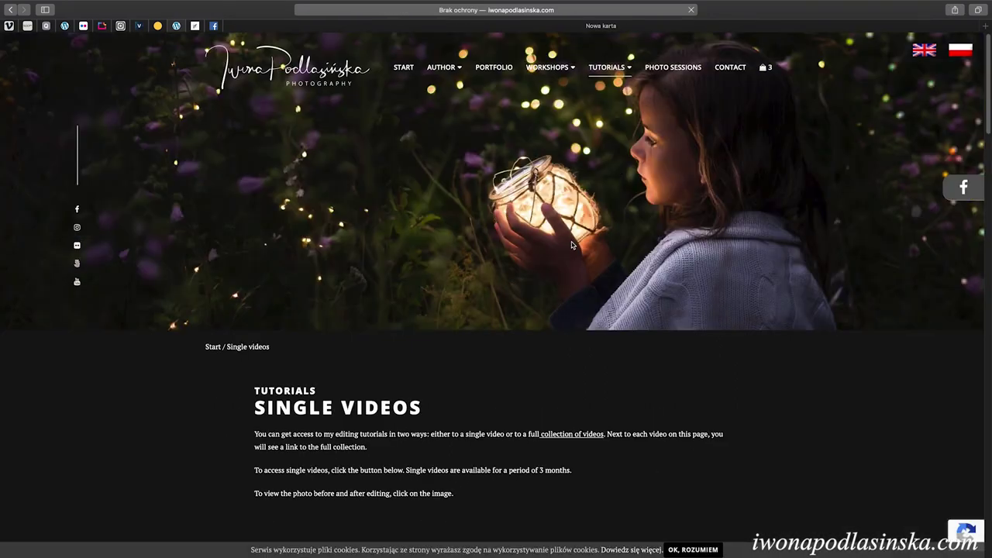
# Step: Browse the single videos and preview the Brothers before-and-after image, then close it
pyautogui.scroll(-5, 572, 245)
pyautogui.scroll(-5, 572, 246)
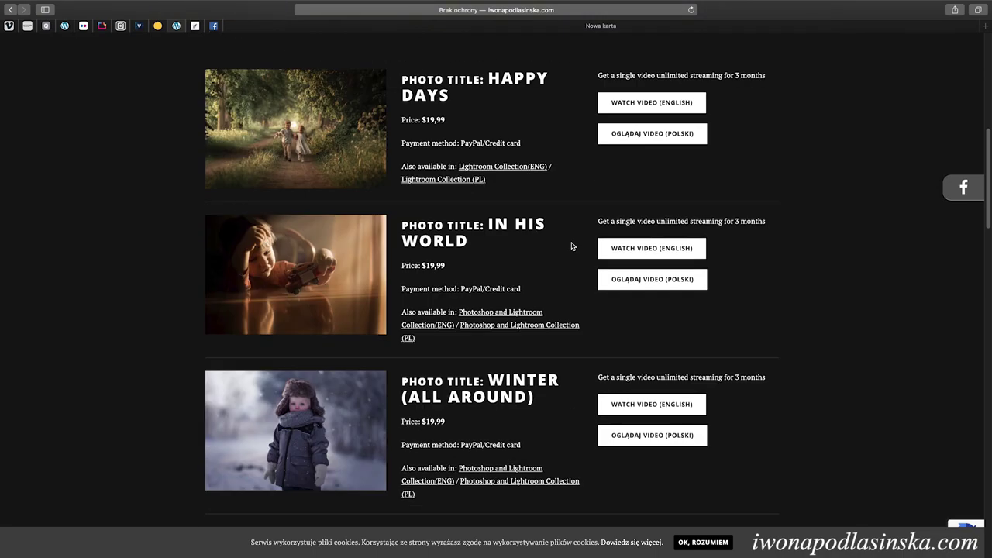
pyautogui.scroll(-15, 573, 248)
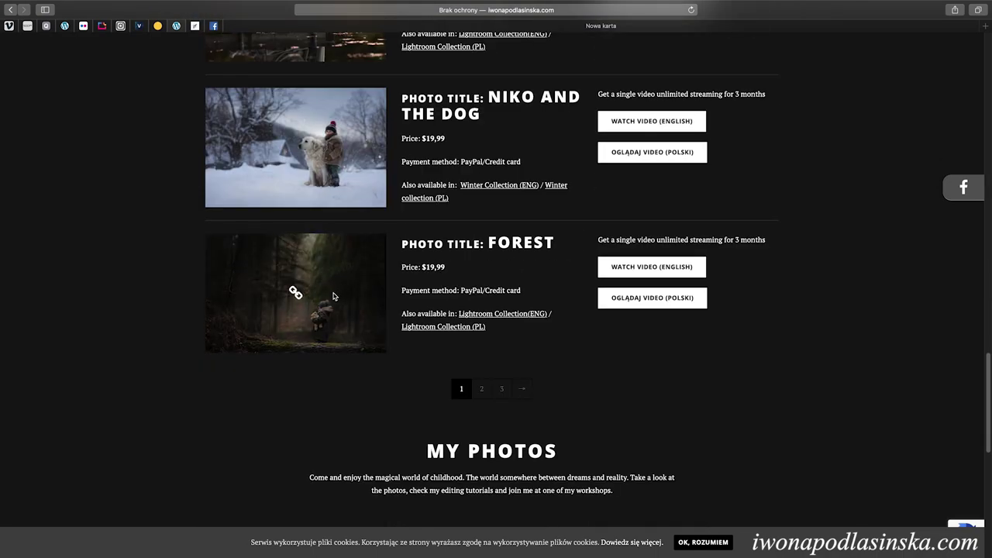
pyautogui.scroll(3, 334, 296)
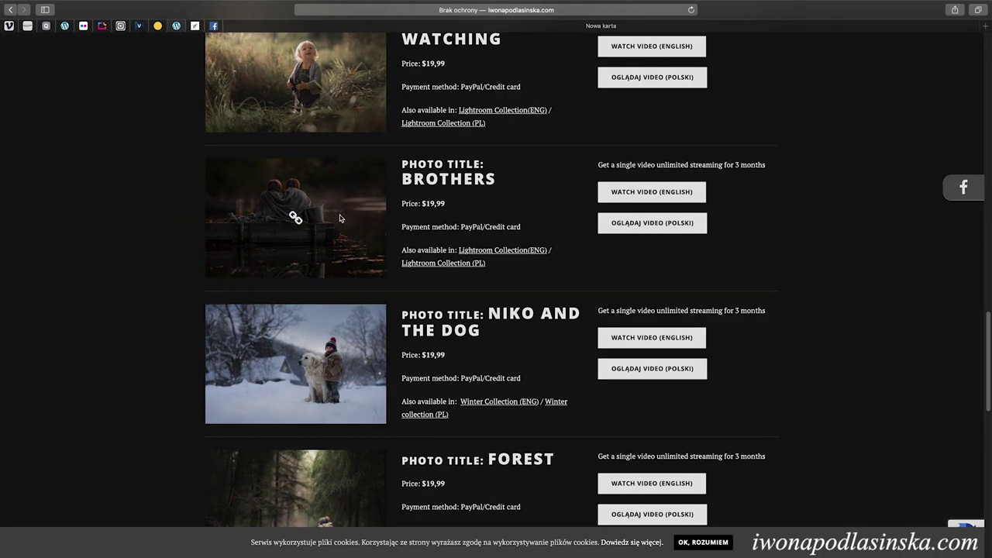
pyautogui.click(338, 219)
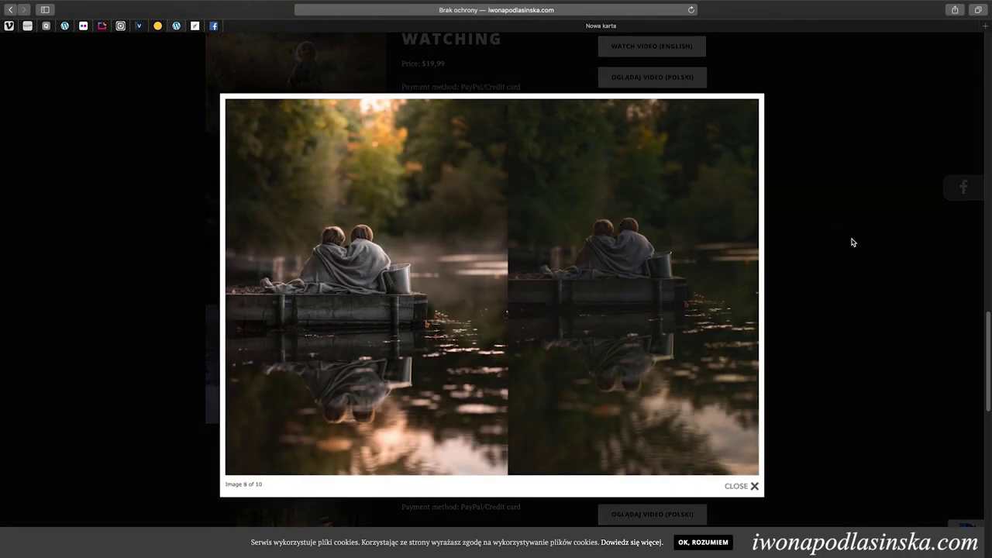
pyautogui.click(853, 243)
# Step: Go to the Editing Videos Collection page from the Tutorials menu
pyautogui.scroll(-10, 545, 215)
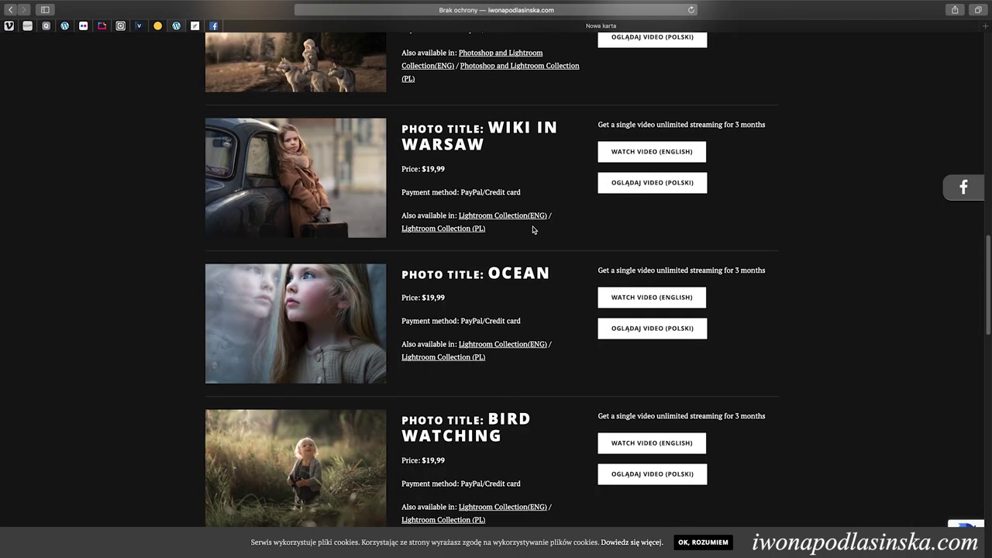
pyautogui.scroll(6, 533, 229)
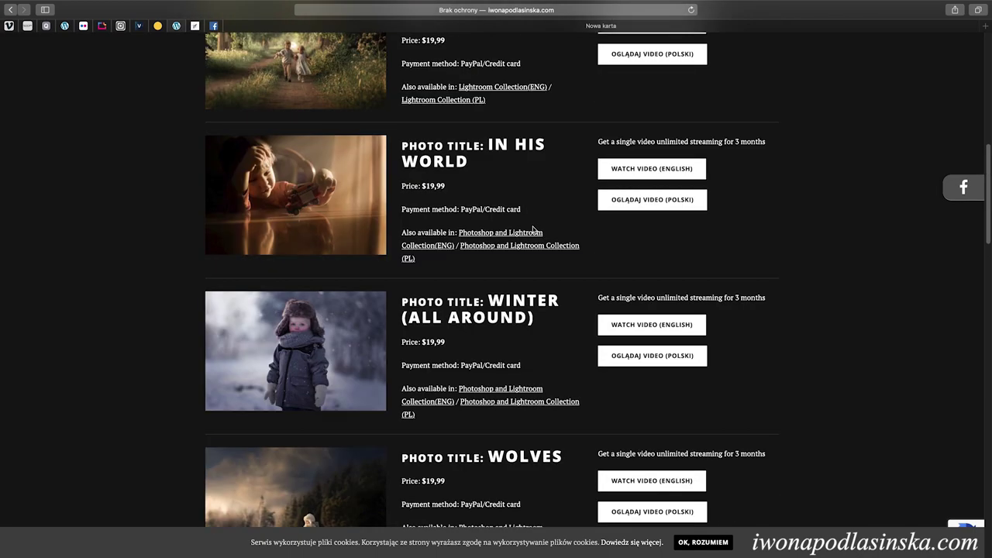
pyautogui.scroll(8, 533, 229)
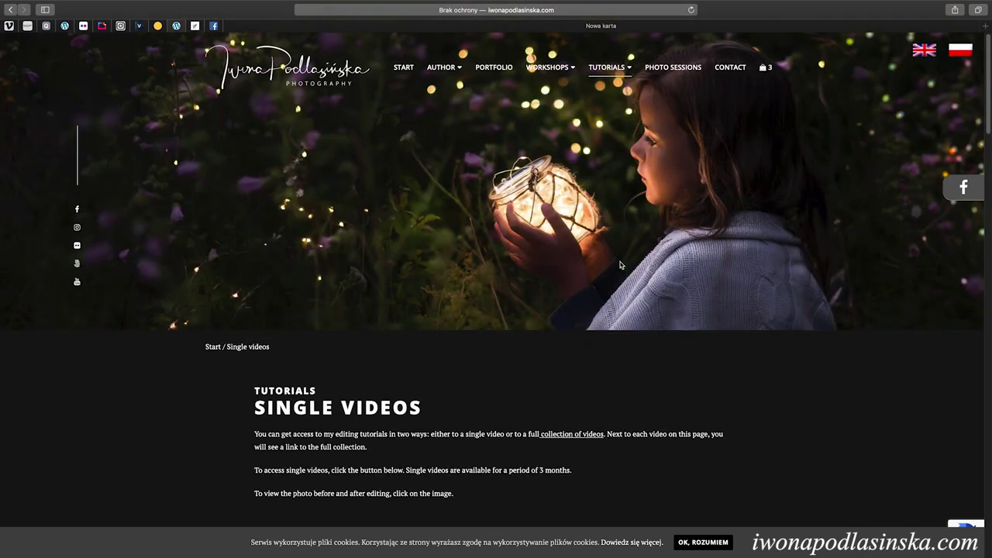
pyautogui.moveTo(617, 75)
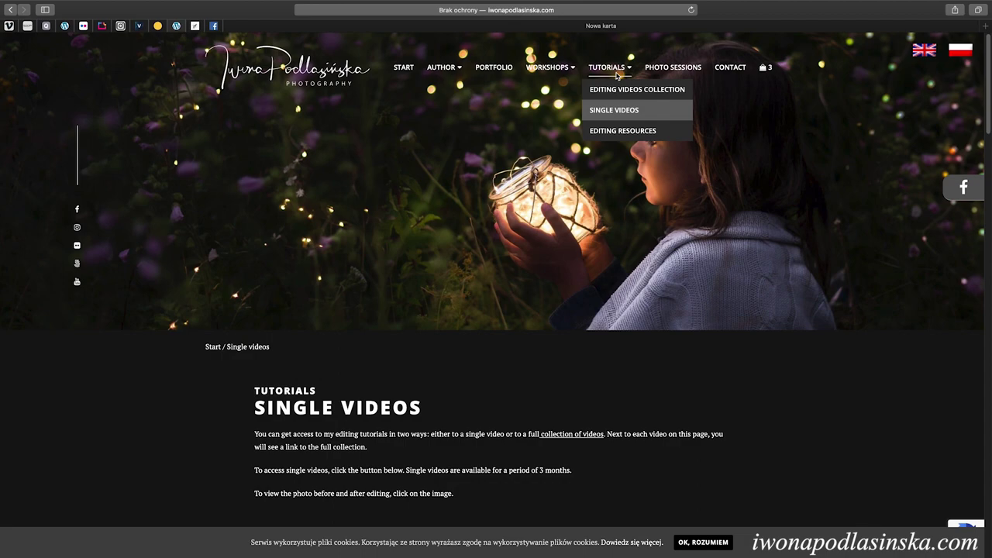
pyautogui.click(614, 94)
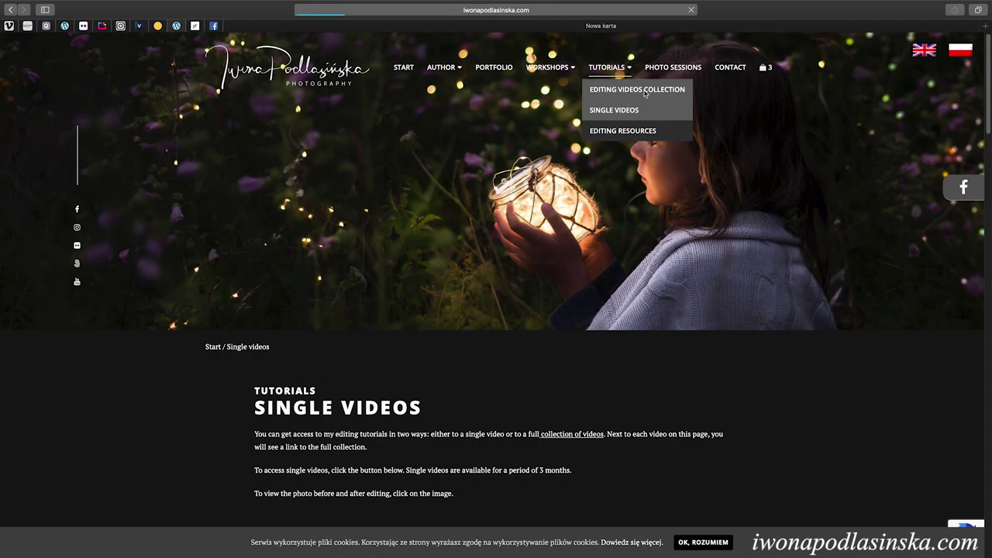
# Step: Scroll through the editing video collections offered on the page
pyautogui.scroll(-5, 586, 209)
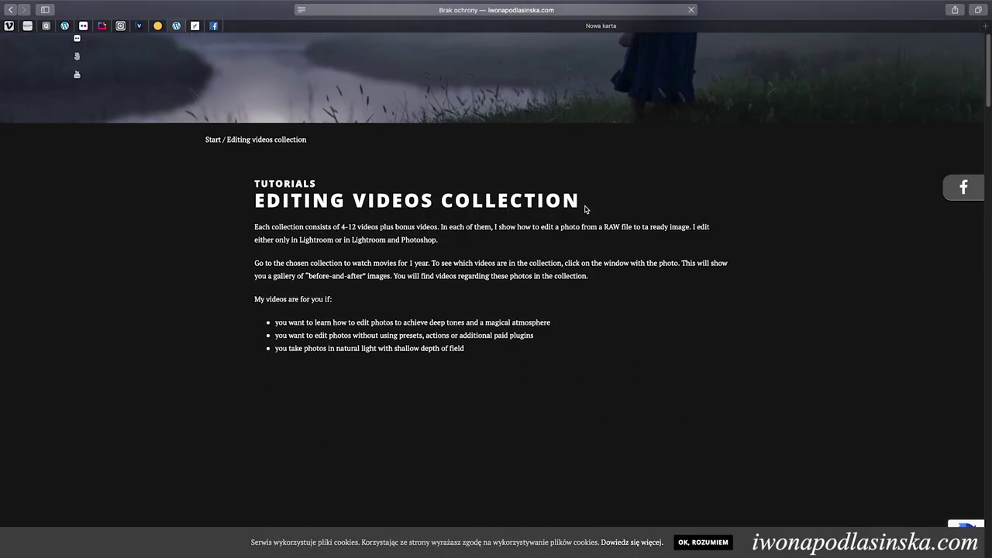
pyautogui.scroll(-8, 597, 210)
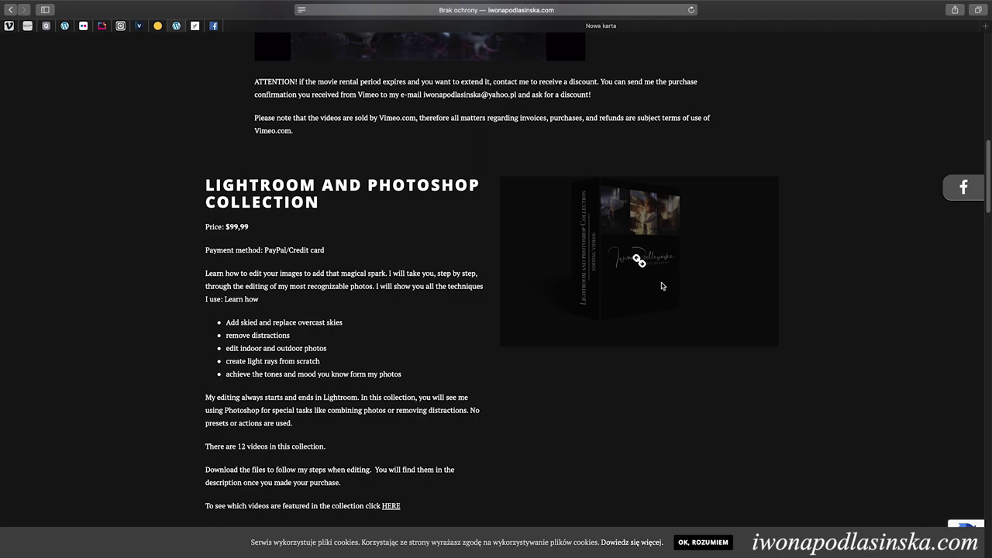
pyautogui.scroll(-10, 647, 297)
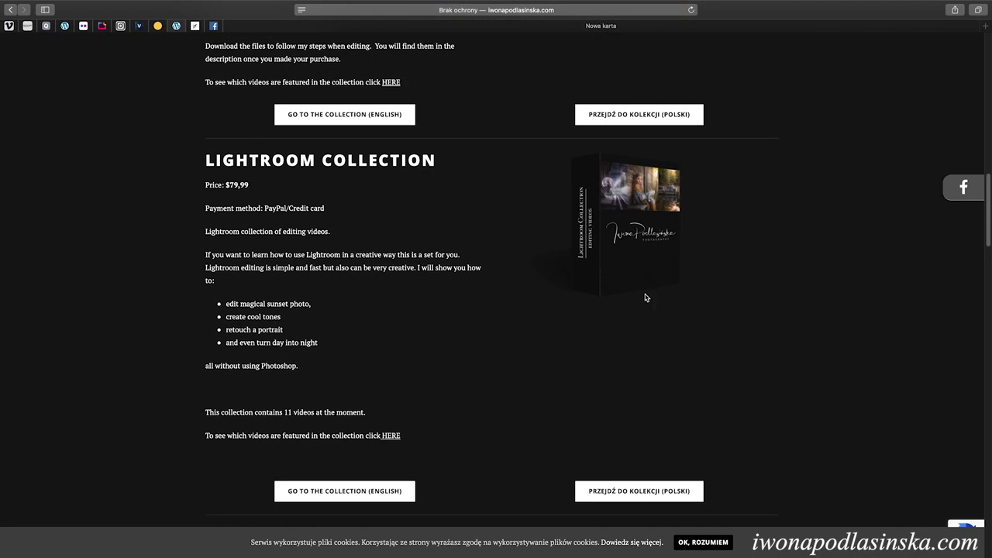
pyautogui.scroll(9, 646, 298)
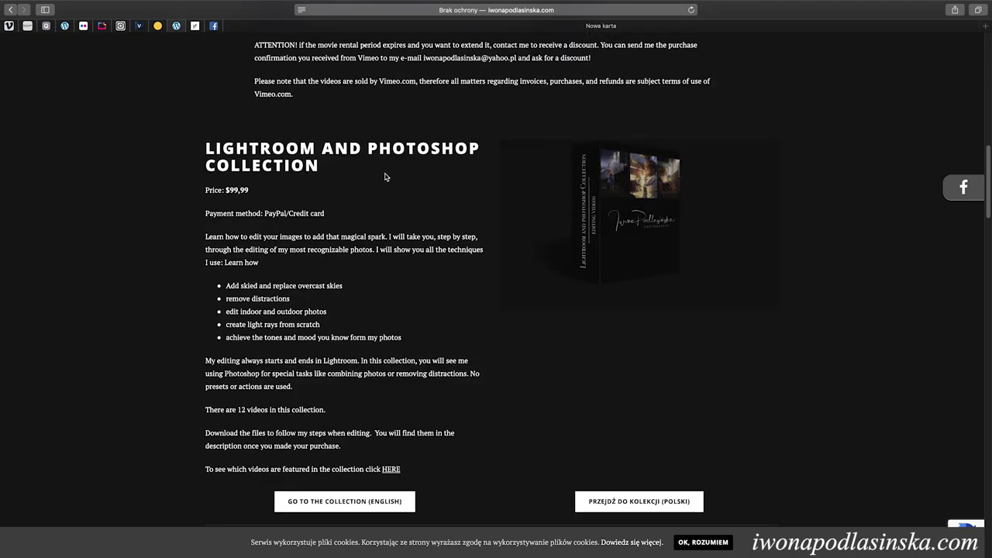
pyautogui.scroll(-10, 460, 233)
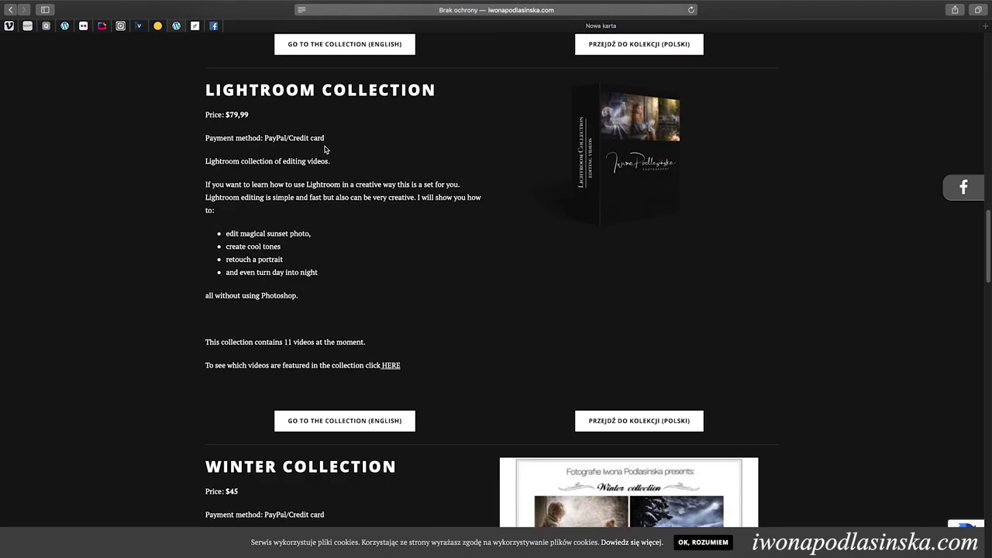
pyautogui.scroll(-10, 380, 341)
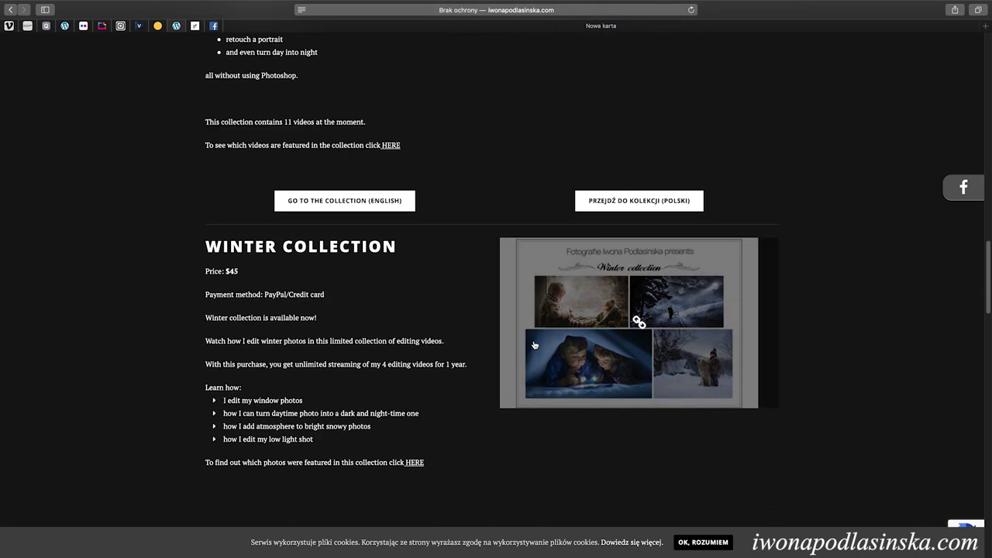
pyautogui.scroll(-8, 534, 344)
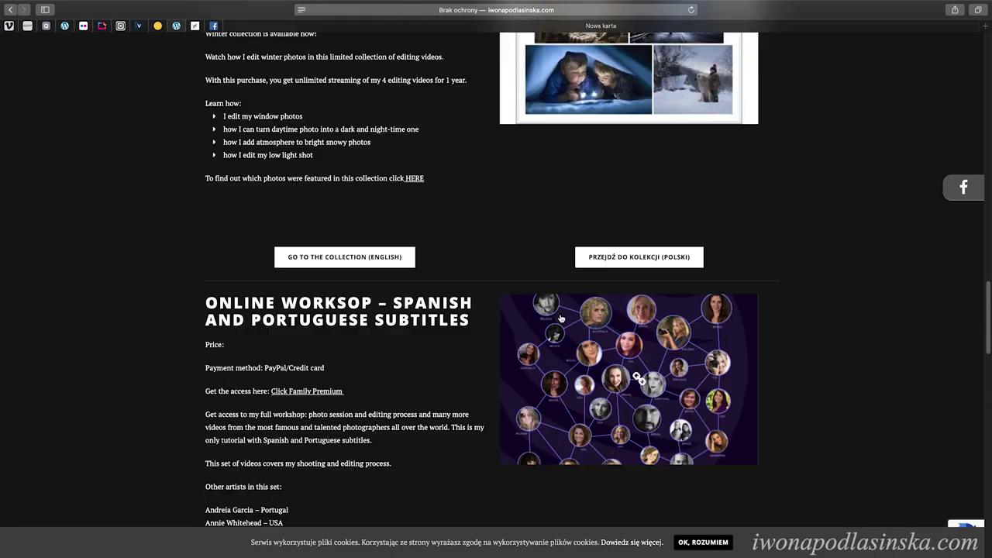
# Step: Bring the DSC01401.ARW photo in Photoshop back to the front
pyautogui.scroll(15, 560, 318)
pyautogui.moveTo(395, 555)
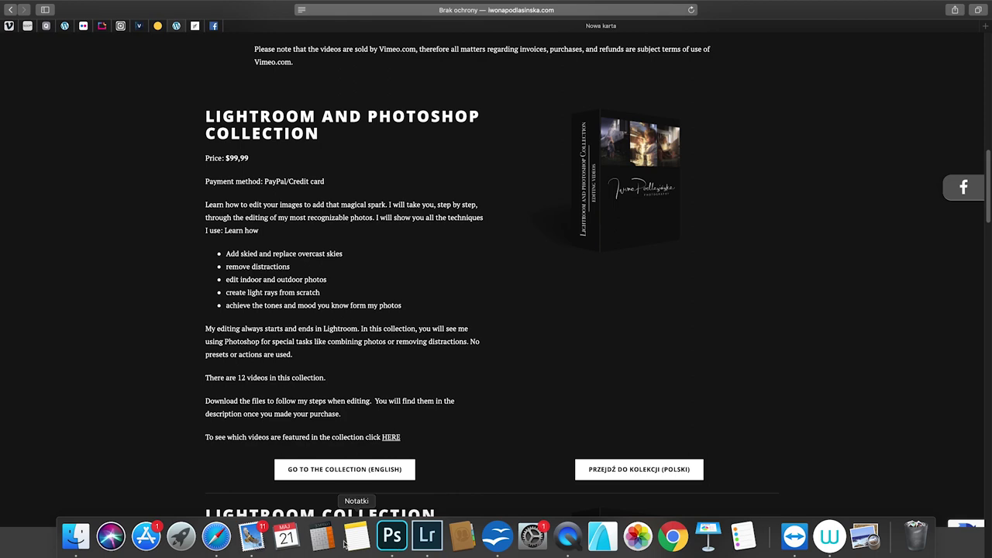
pyautogui.click(393, 549)
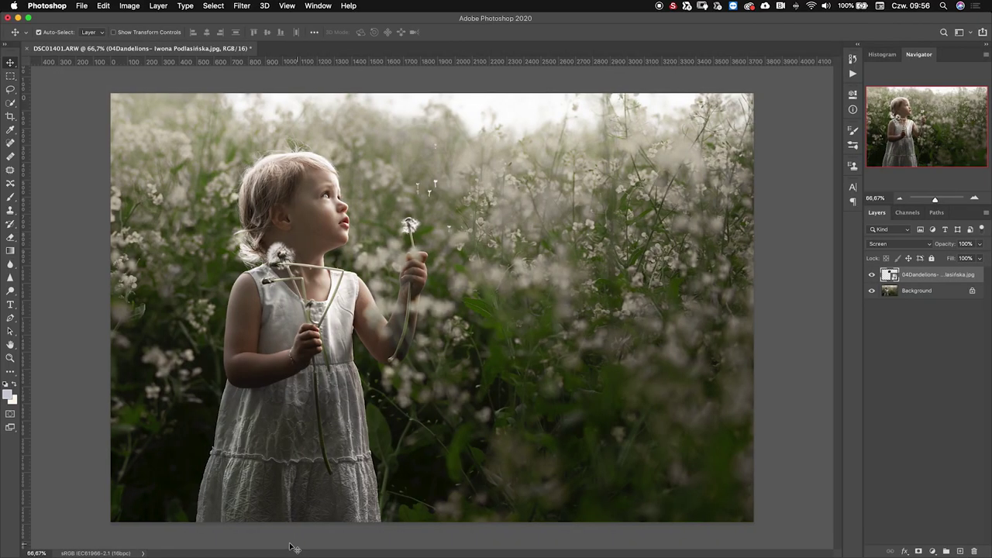
# Step: Open the Light effects overlay folder in Finder and drag star4 Iwona-2.jpg onto the photo
pyautogui.moveTo(180, 555)
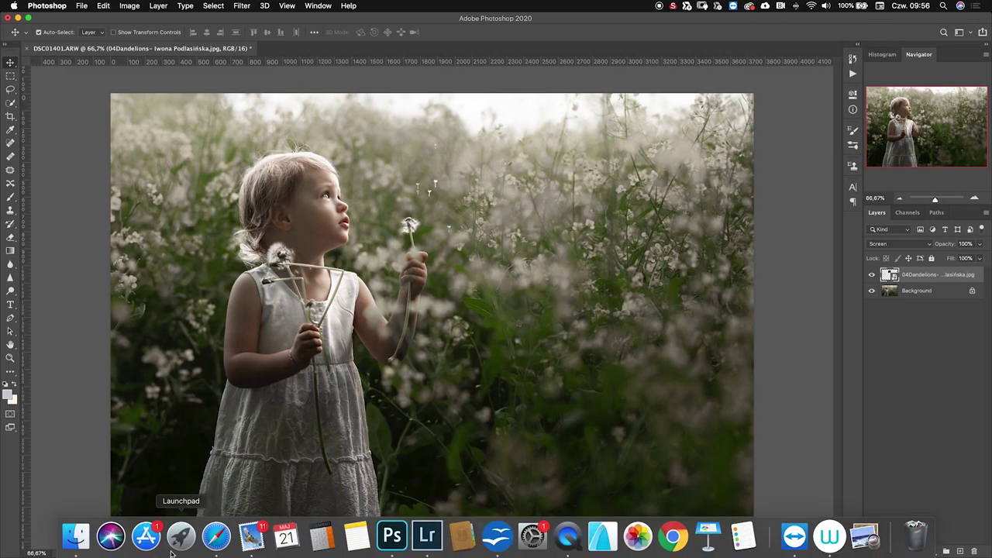
pyautogui.click(85, 543)
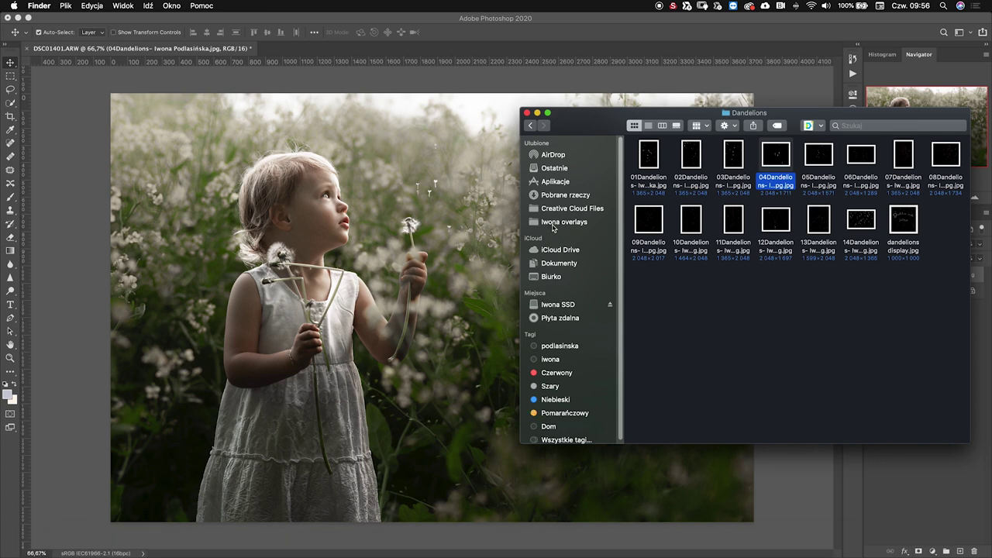
pyautogui.click(554, 224)
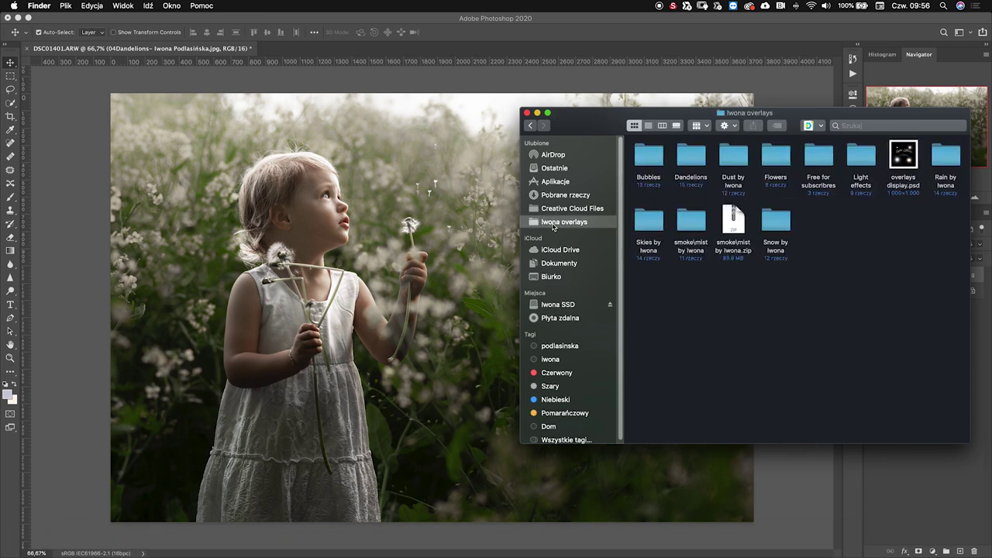
pyautogui.doubleClick(862, 158)
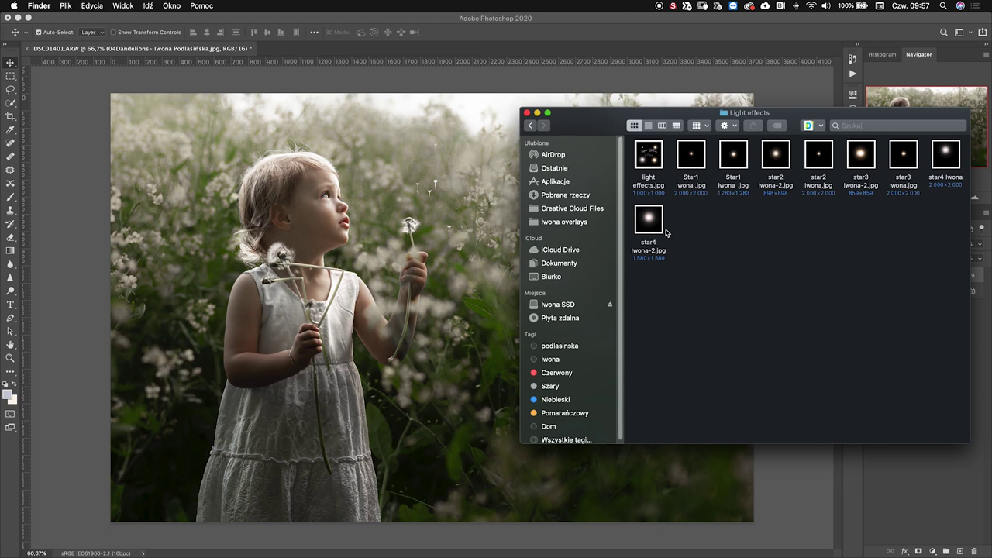
pyautogui.moveTo(655, 226); pyautogui.dragTo(492, 254)
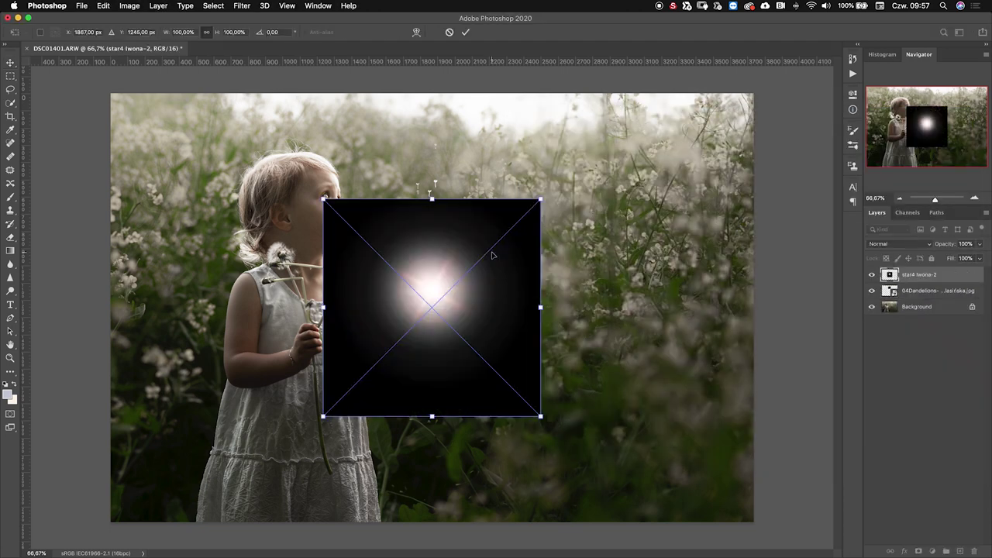
# Step: Enlarge the star4 glow to about 249.76% and position it over the upper-right sky
pyautogui.moveTo(537, 200); pyautogui.dragTo(684, 92)
pyautogui.moveTo(519, 224); pyautogui.dragTo(672, 149)
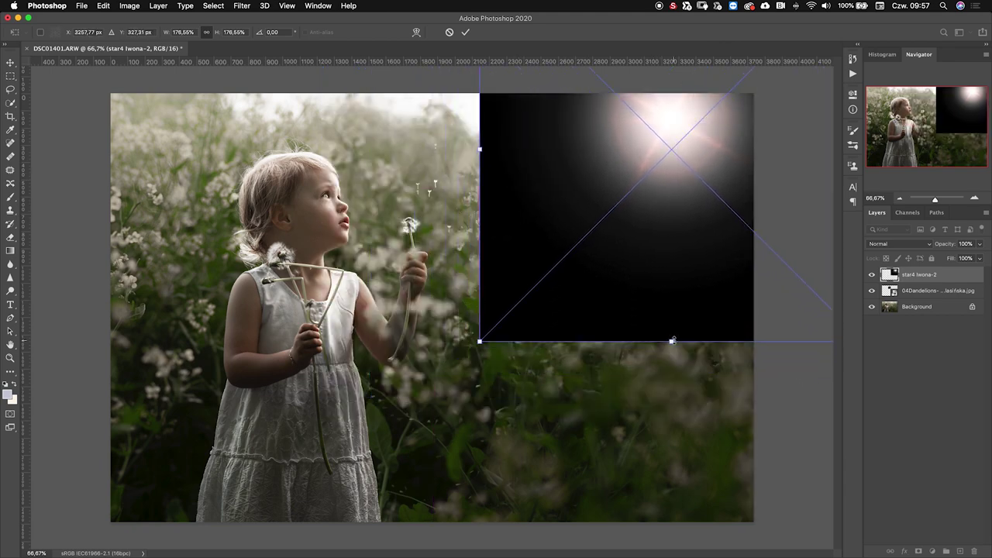
pyautogui.moveTo(671, 342); pyautogui.dragTo(671, 500)
pyautogui.moveTo(607, 337); pyautogui.dragTo(599, 321)
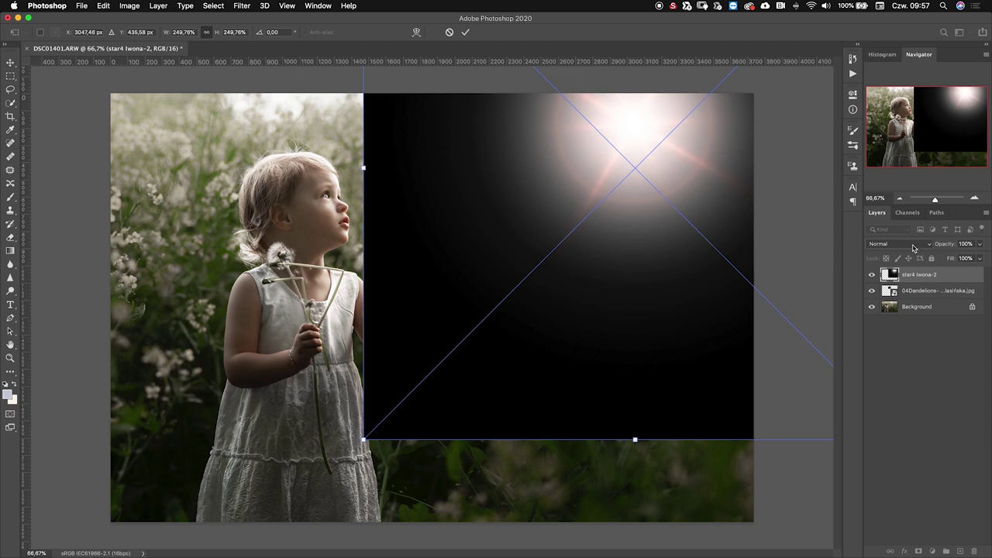
# Step: Set the star layer to Screen blend mode and shift the light burst slightly
pyautogui.click(878, 245)
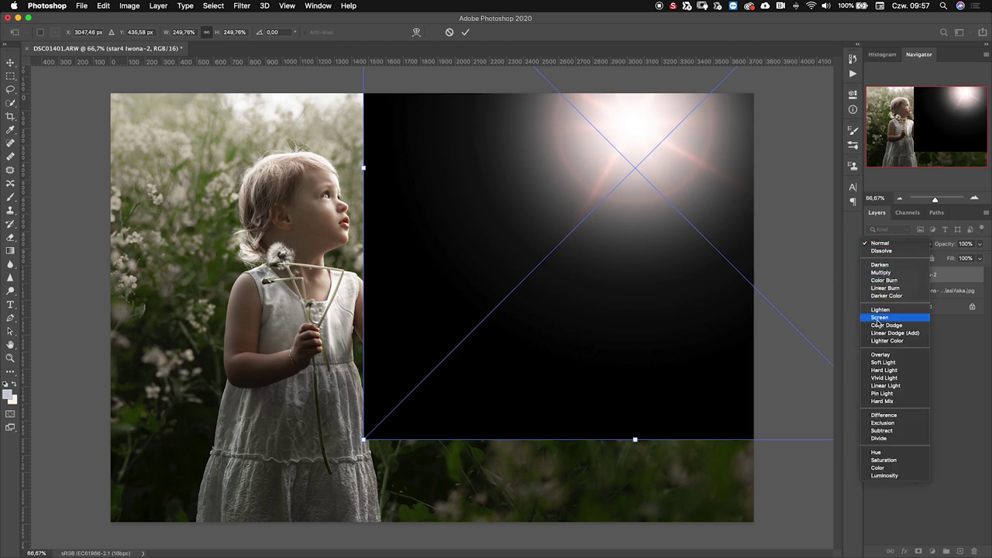
pyautogui.click(879, 319)
pyautogui.moveTo(624, 304)
pyautogui.mouseDown()
pyautogui.moveTo(599, 300)
pyautogui.moveTo(624, 292)
pyautogui.mouseUp()
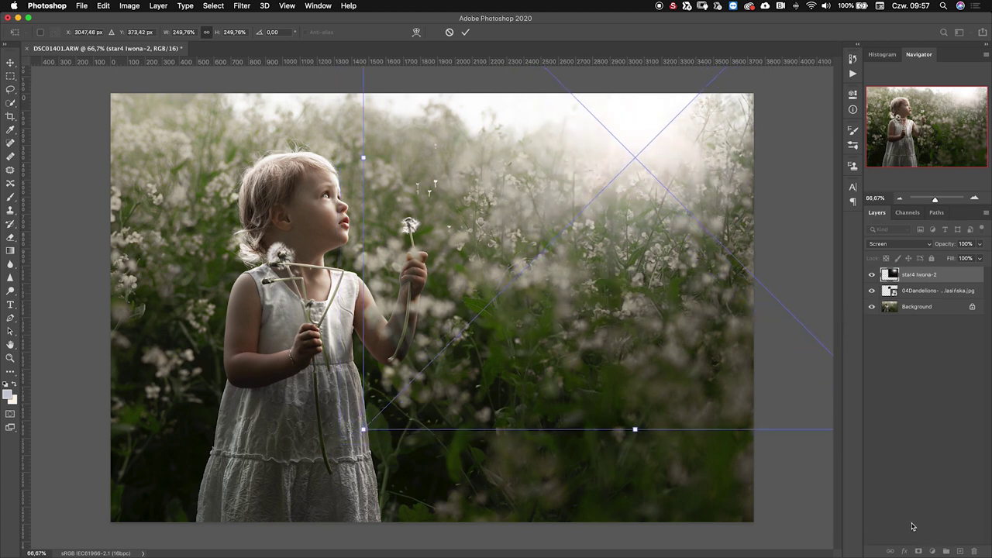
# Step: Commit the star glow, nudge it right, then place a Dandelions image from Finder onto the photo
pyautogui.click(465, 31)
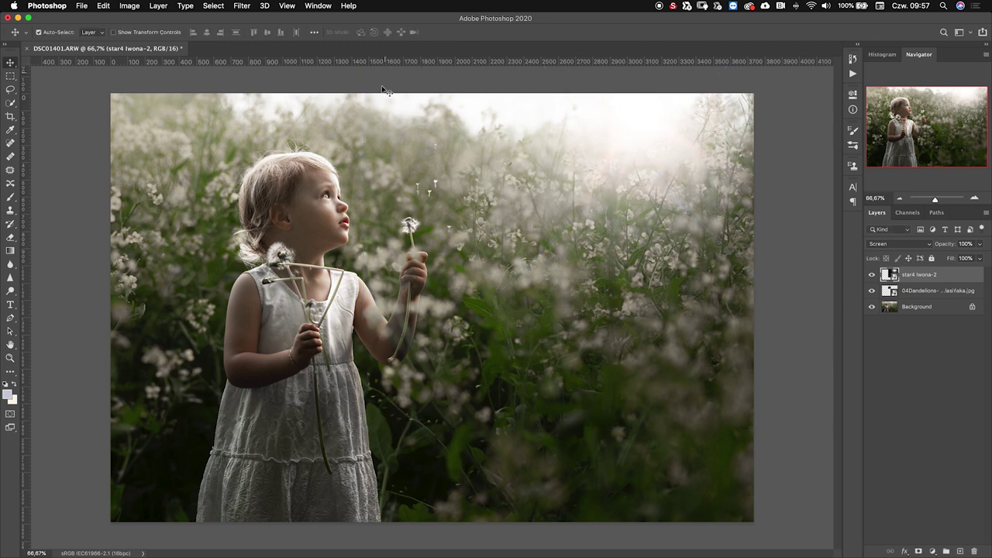
pyautogui.moveTo(645, 149); pyautogui.dragTo(682, 141)
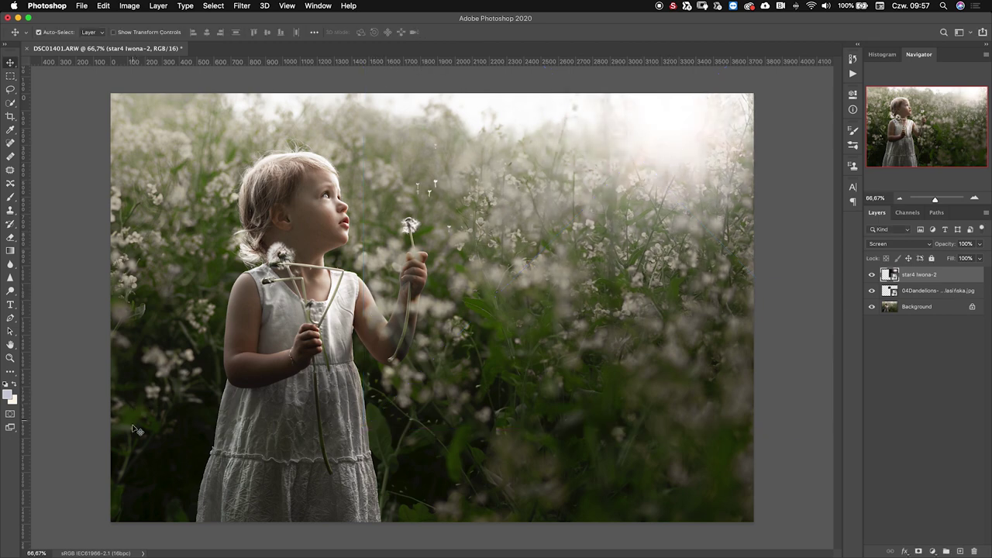
pyautogui.click(73, 534)
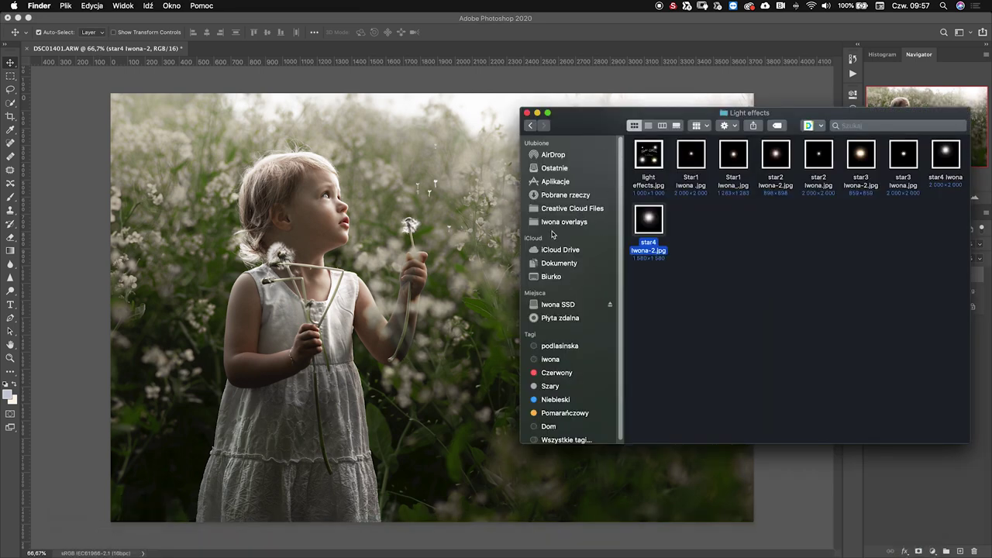
pyautogui.click(552, 225)
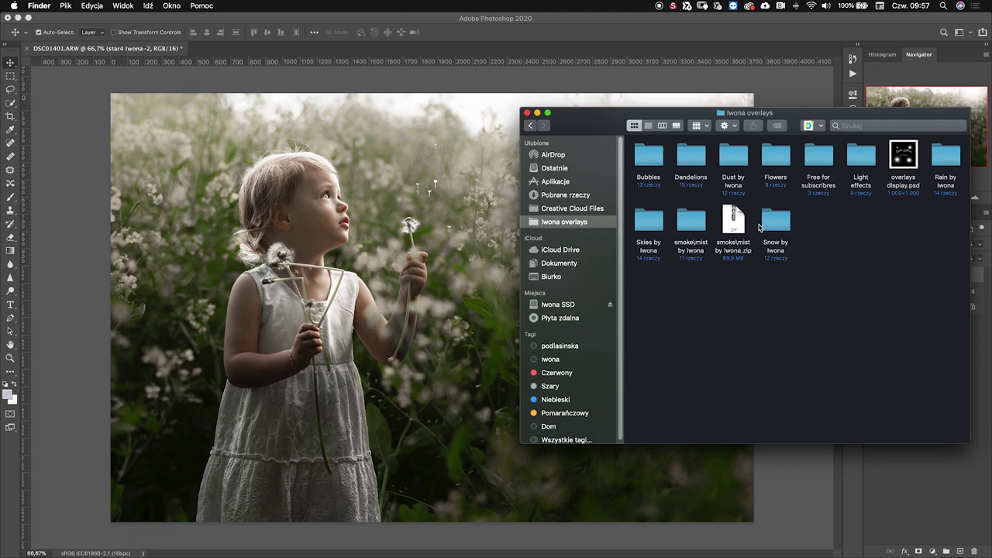
pyautogui.doubleClick(700, 166)
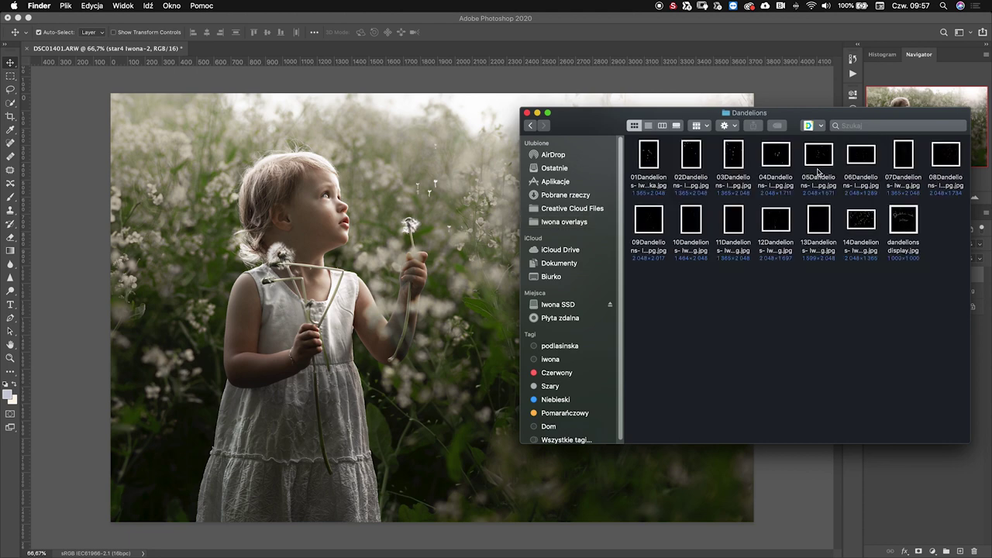
pyautogui.moveTo(818, 172); pyautogui.dragTo(425, 239)
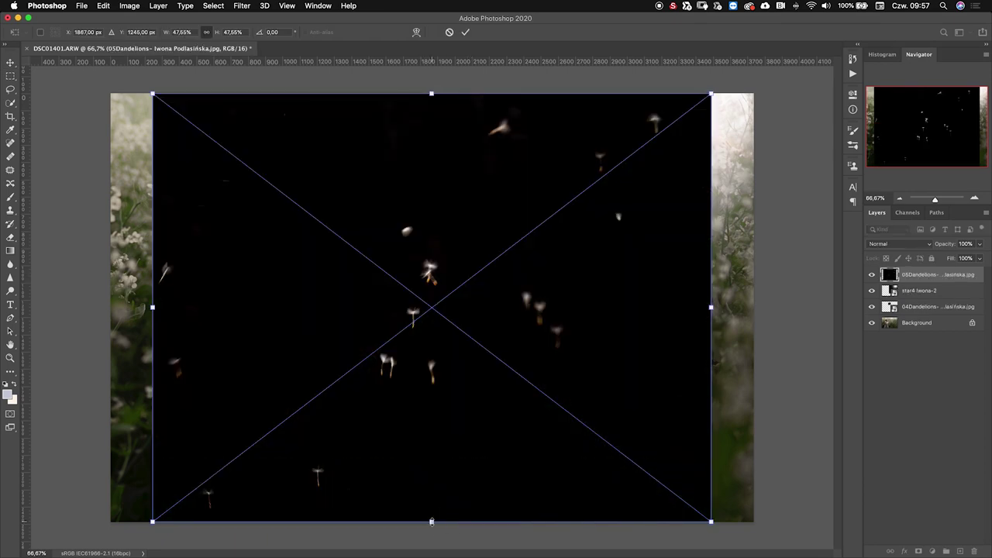
# Step: Shrink 05Dandelions, set it to Screen, move it to the top centre, commit, and add a layer mask
pyautogui.moveTo(432, 521); pyautogui.dragTo(543, 209)
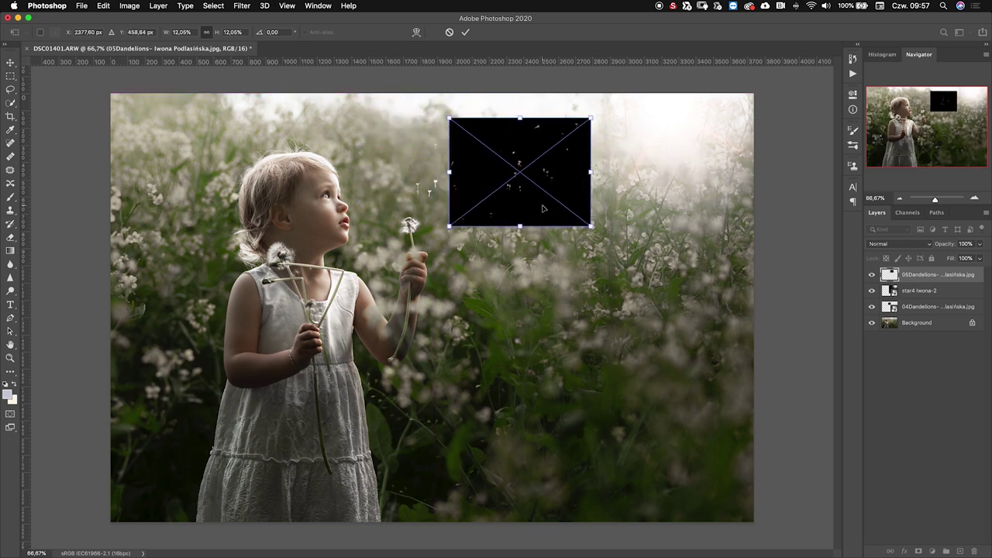
pyautogui.click(911, 244)
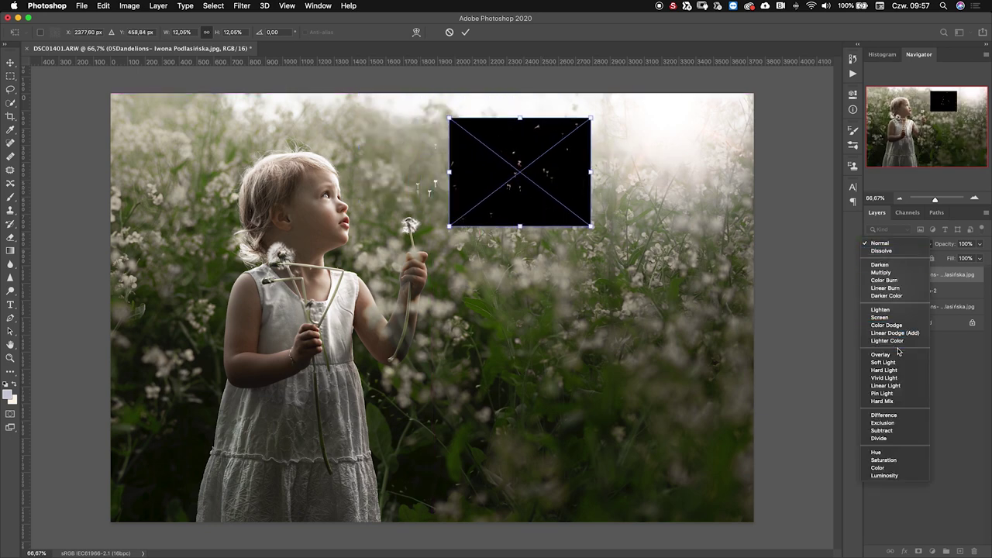
pyautogui.click(891, 317)
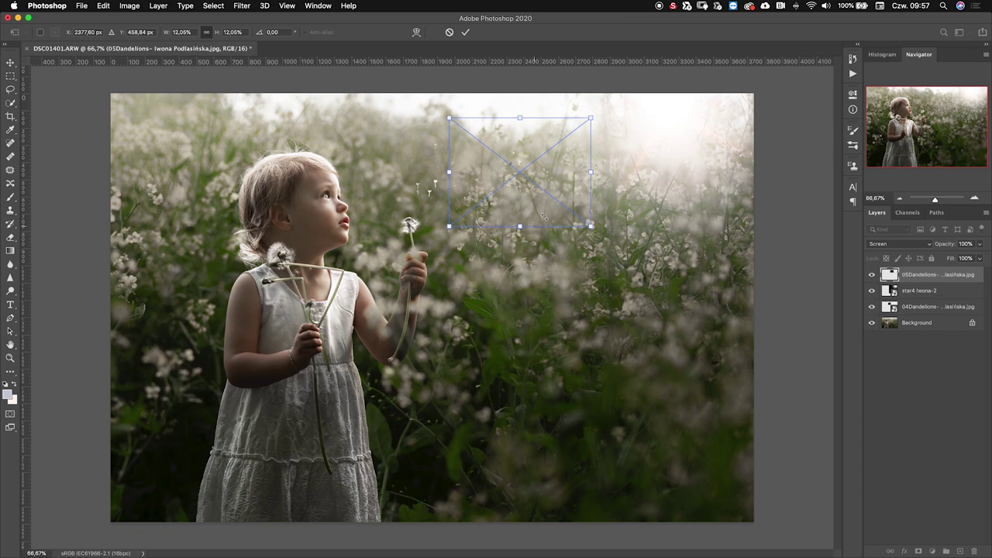
pyautogui.moveTo(522, 117); pyautogui.dragTo(558, 80)
pyautogui.moveTo(530, 159); pyautogui.dragTo(499, 142)
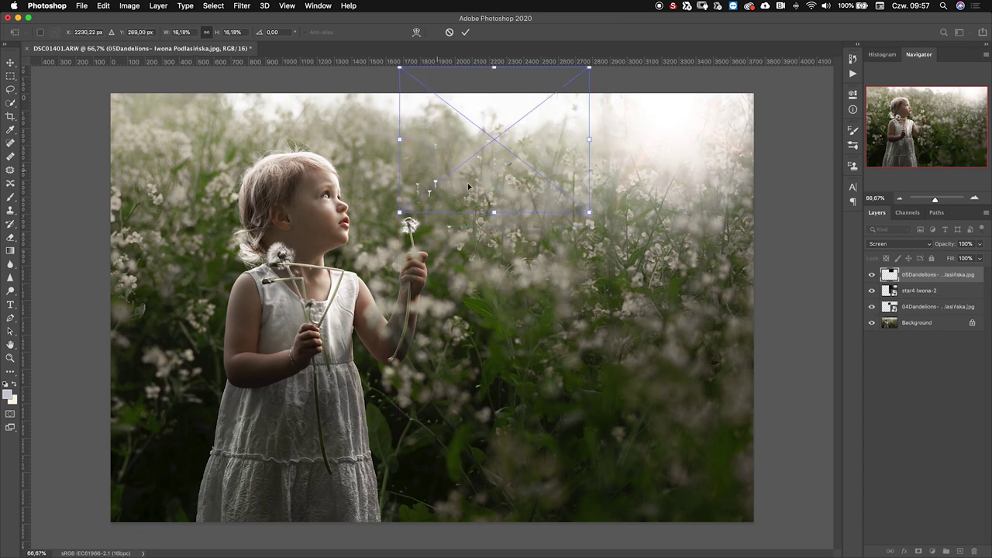
pyautogui.click(465, 32)
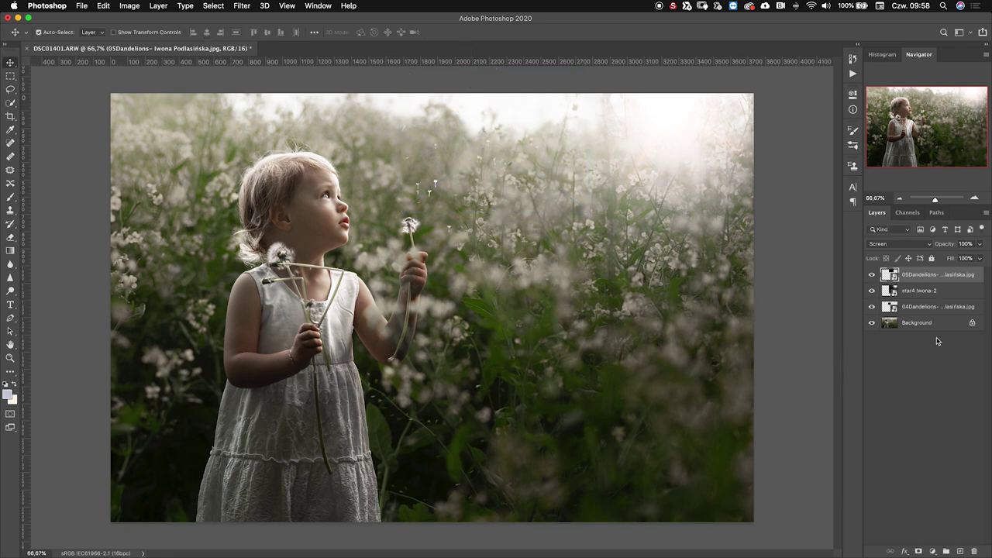
pyautogui.click(919, 552)
# Step: Switch to the Brush tool to paint away parts of the 05Dandelions layer mask
pyautogui.click(10, 197)
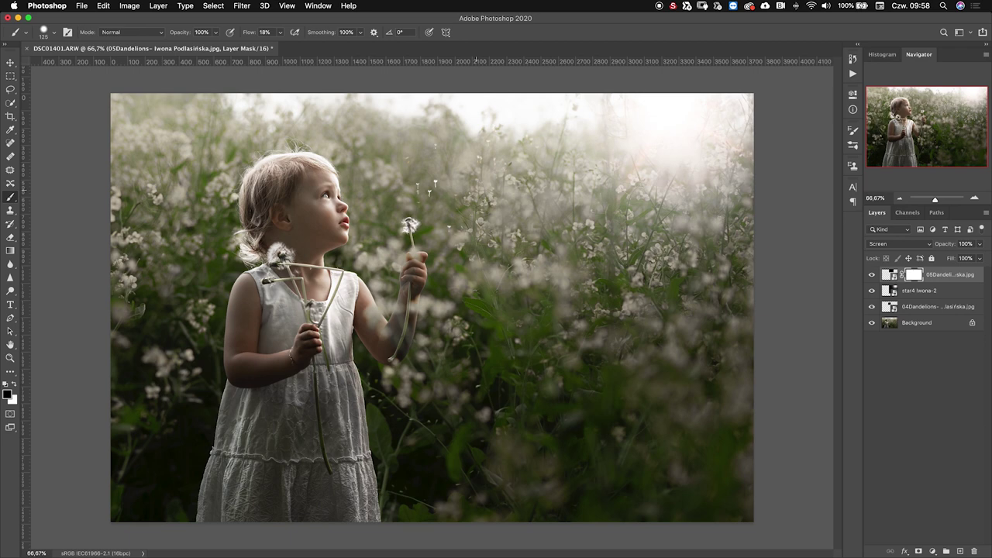
# Step: Add a layer mask to 04Dandelions, then group the three overlay layers with Cmd+G
pyautogui.click(910, 307)
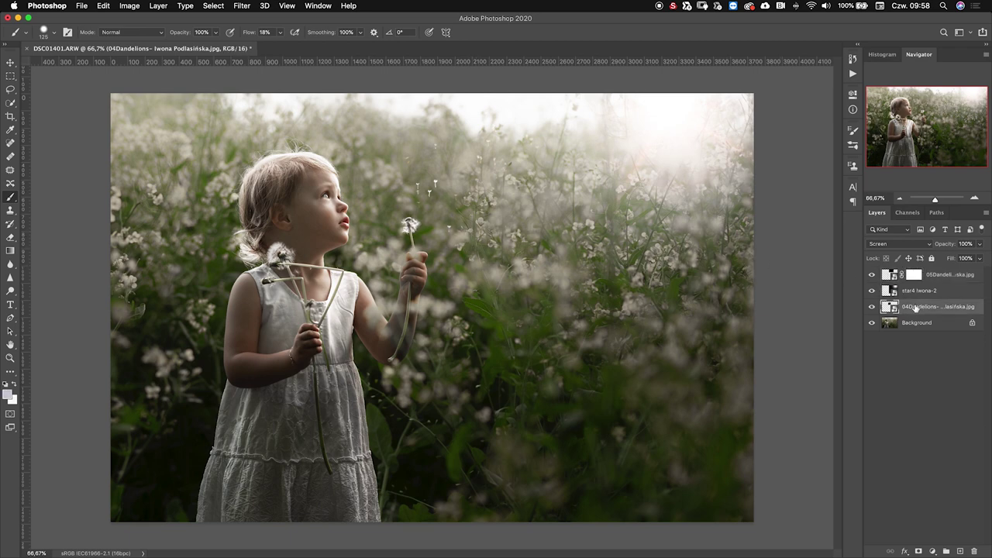
pyautogui.click(918, 551)
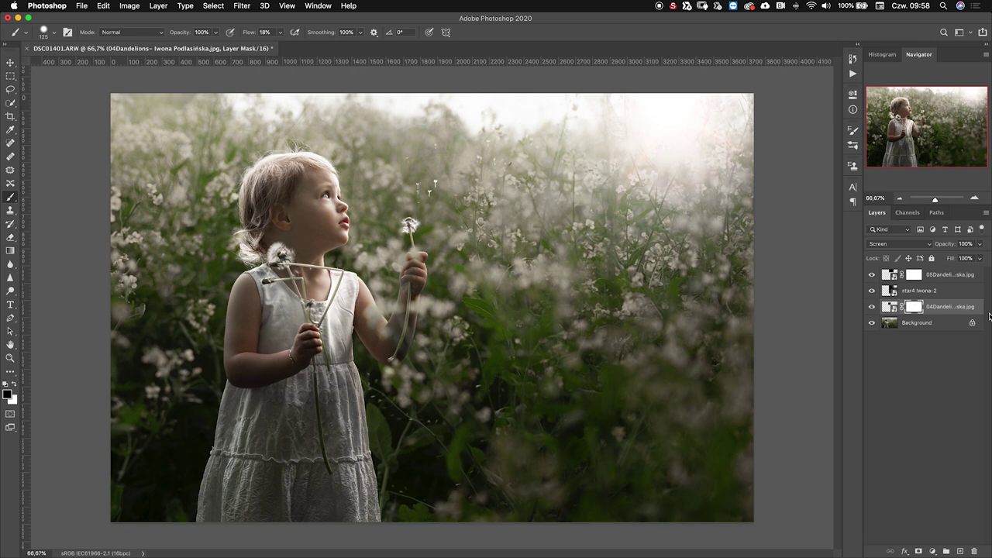
pyautogui.keyDown('shift'); pyautogui.click(955, 276); pyautogui.keyUp('shift')
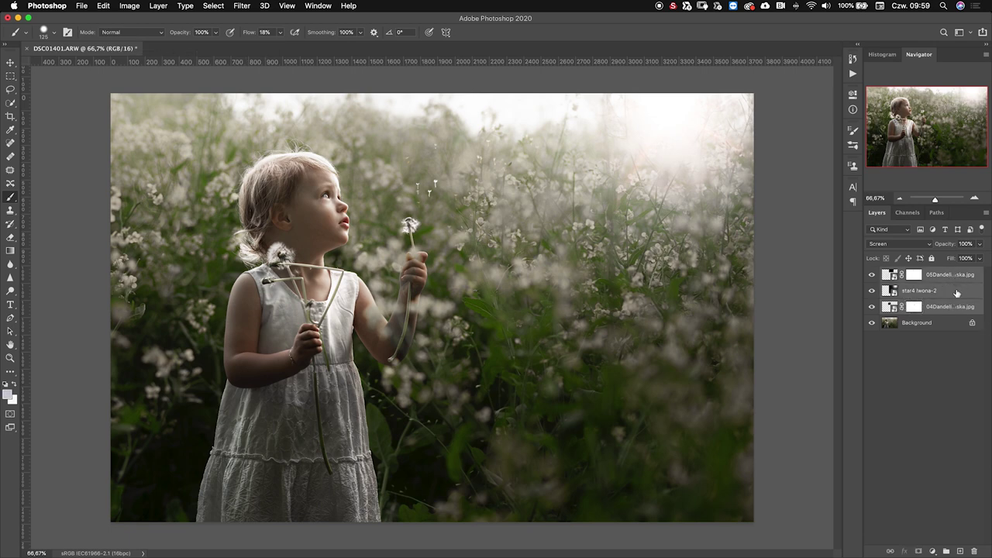
pyautogui.press('super+g')
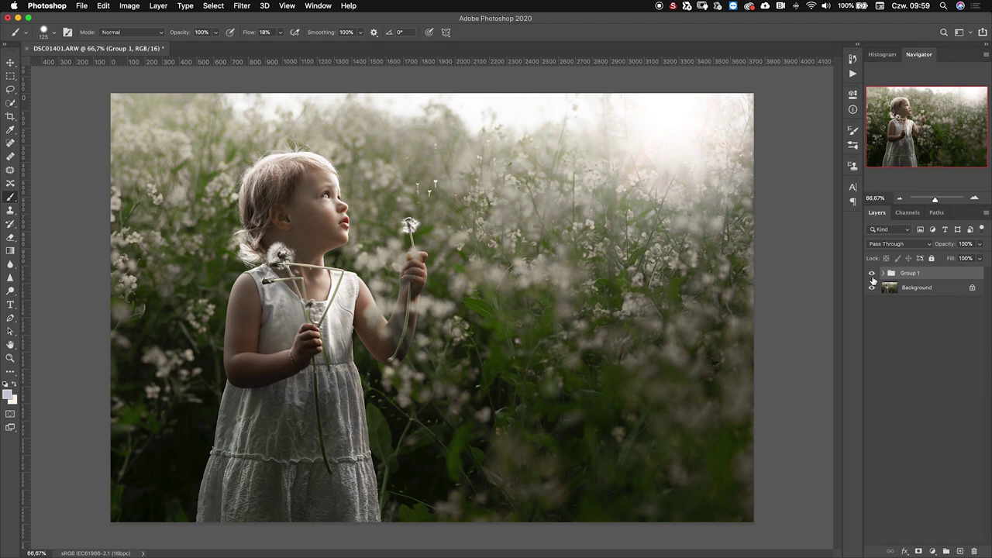
# Step: Turn Group 1's visibility off and on twice to compare the photo with and without the overlays
pyautogui.click(872, 274)
pyautogui.click(872, 276)
pyautogui.click(872, 276)
pyautogui.click(872, 276)
# Step: Return to Safari and scroll to the top of the Editing Videos Collection tutorials page
pyautogui.moveTo(387, 552)
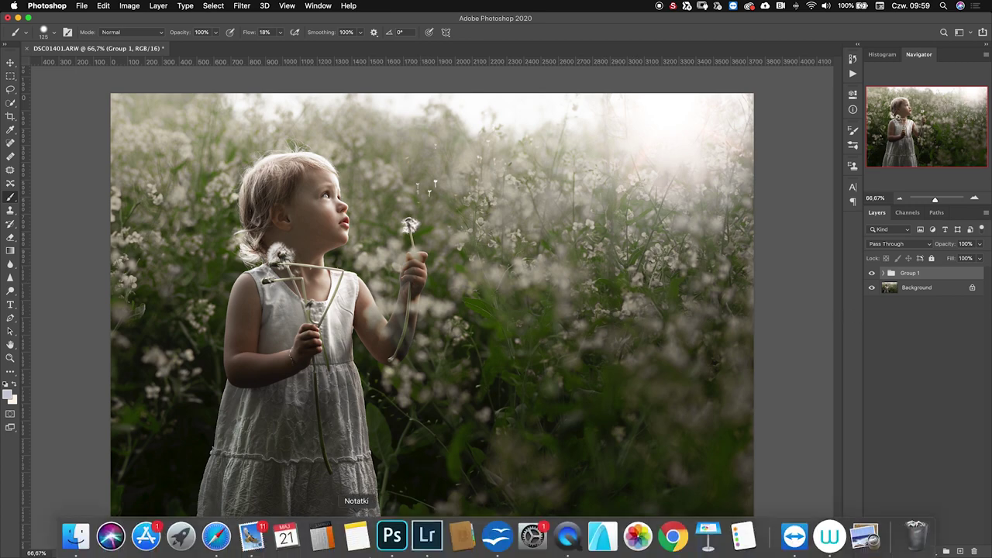
pyautogui.click(216, 537)
pyautogui.scroll(15, 411, 232)
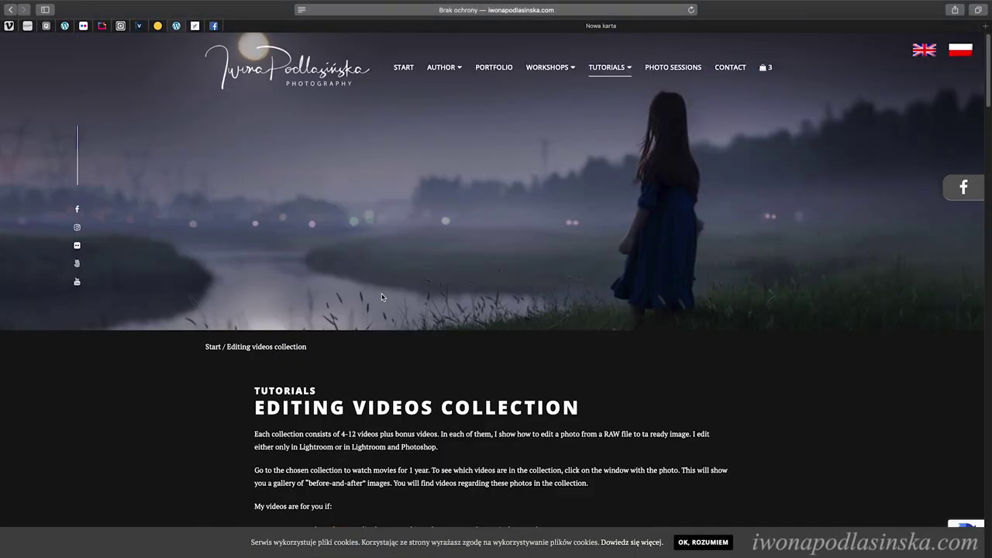
pyautogui.moveTo(605, 70)
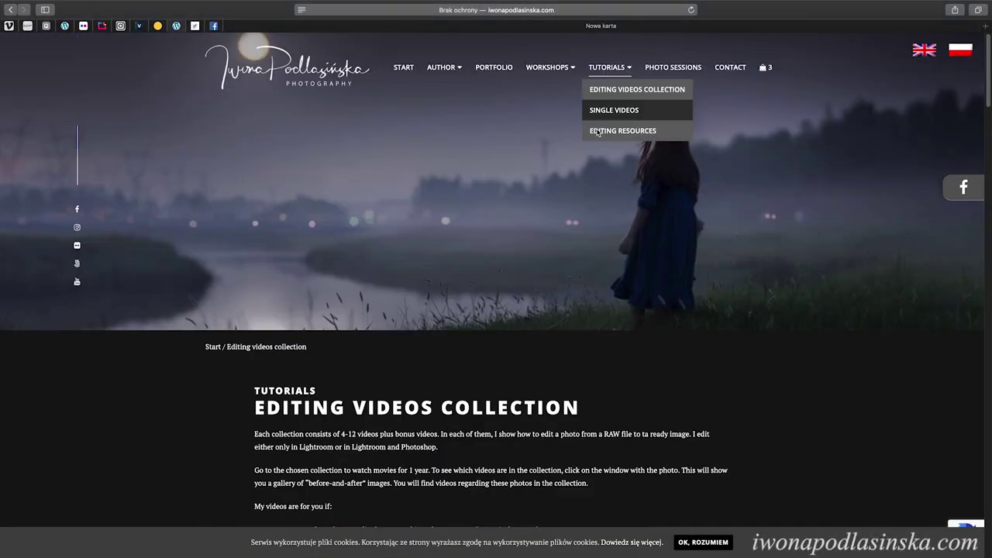